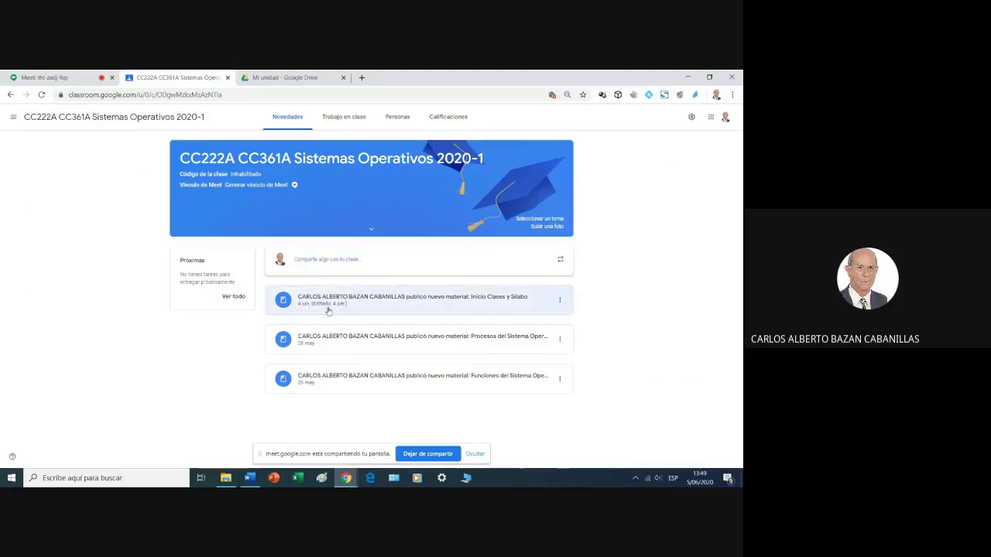
- View the Funciones del Sistema Operativo Teoría material and return to the class stream
click(354, 379)
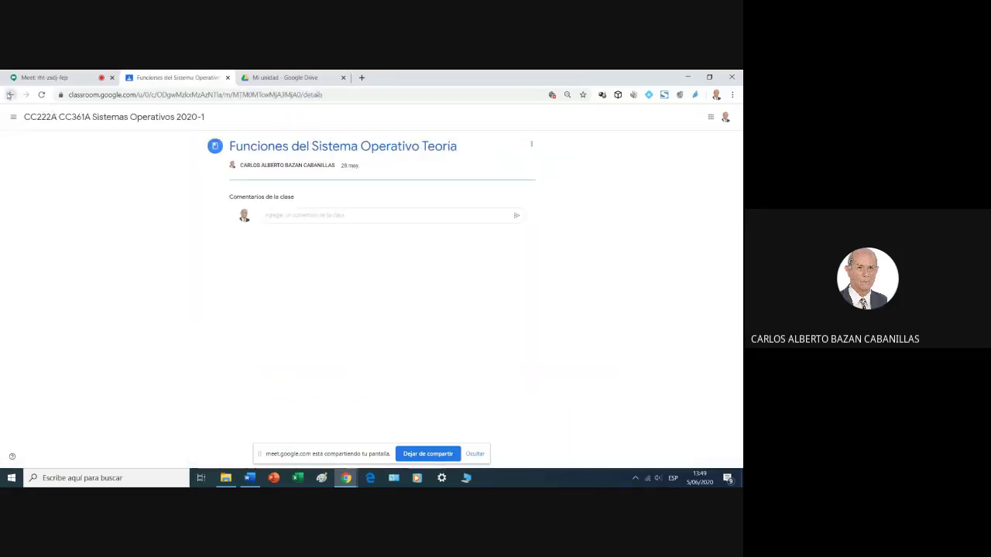
click(10, 94)
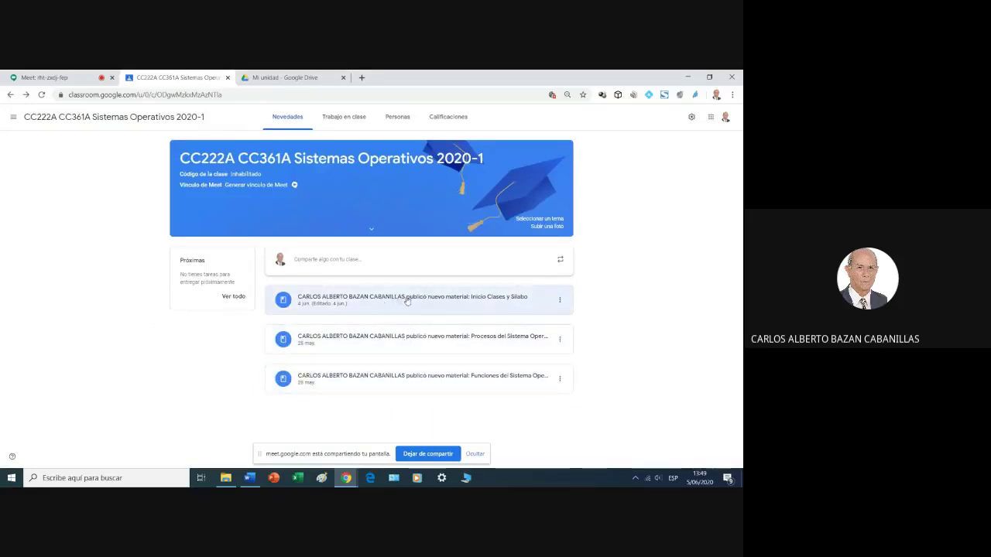
- Start a new class announcement and add the CC222A2 class as a recipient alongside the current class
click(299, 264)
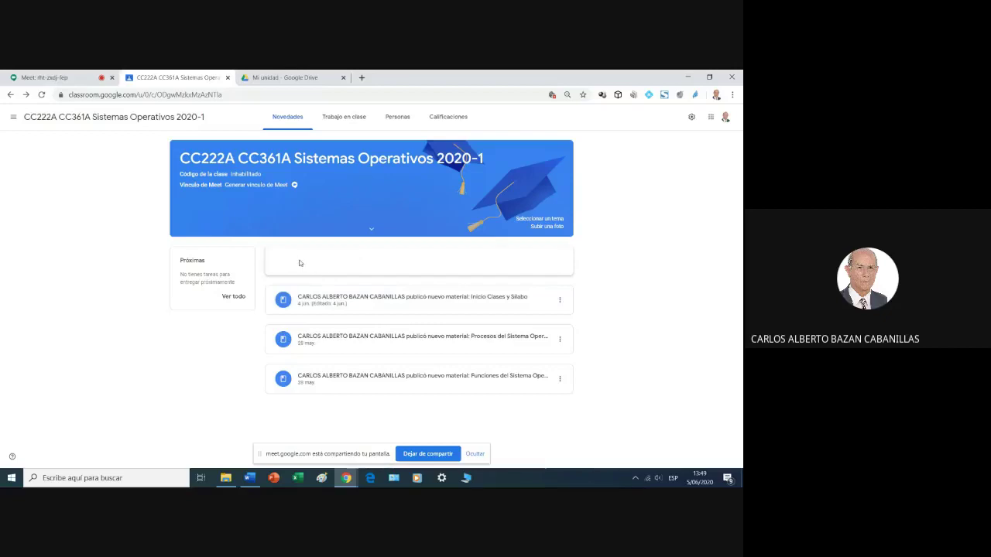
click(315, 304)
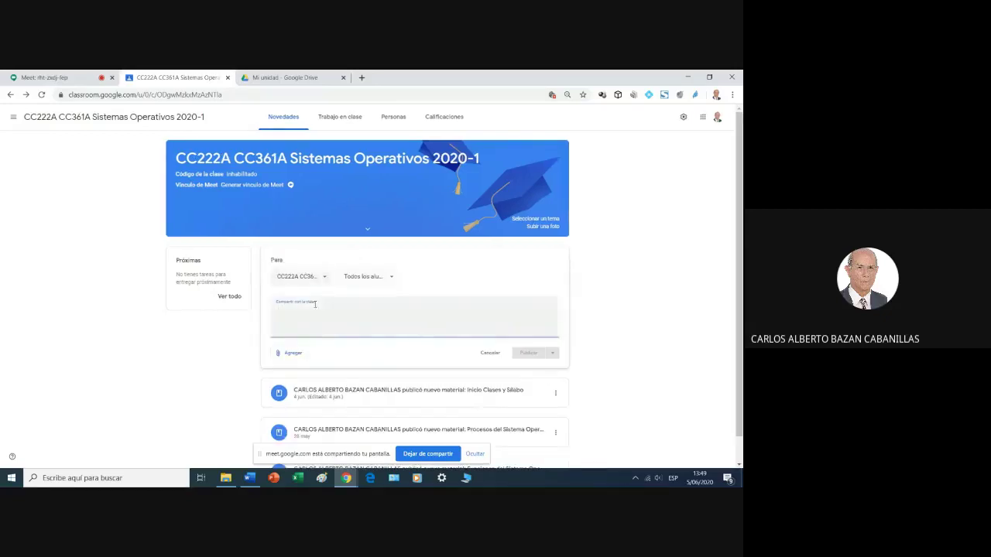
click(303, 260)
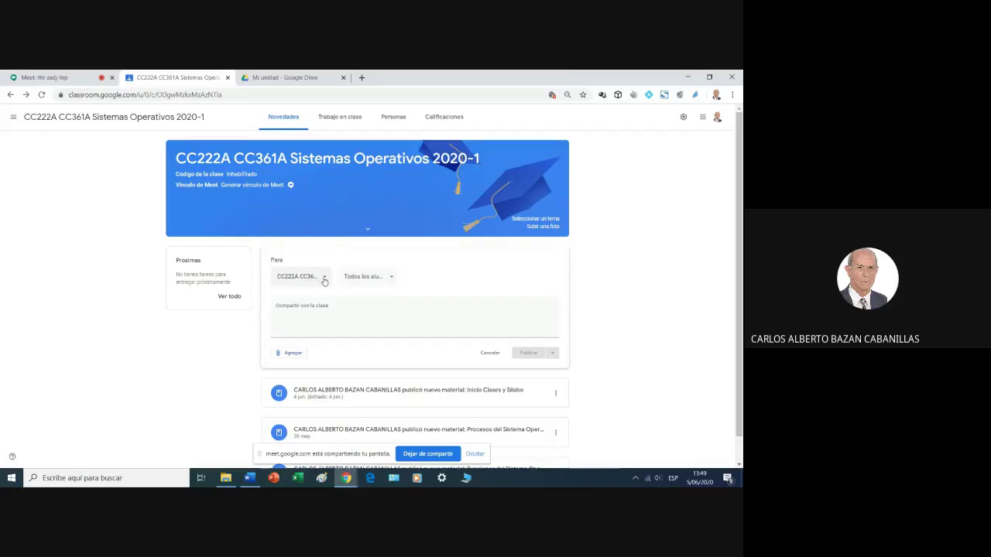
click(323, 280)
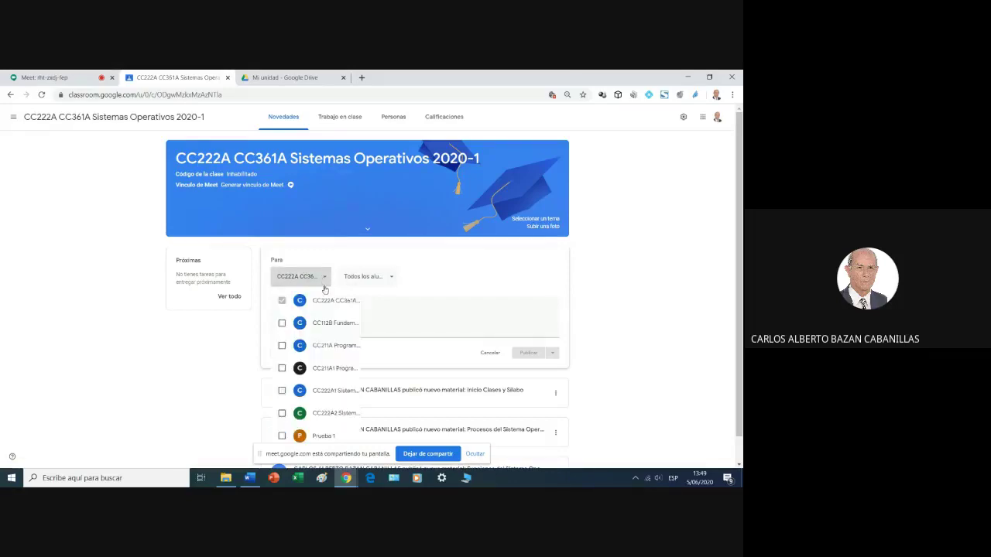
click(322, 416)
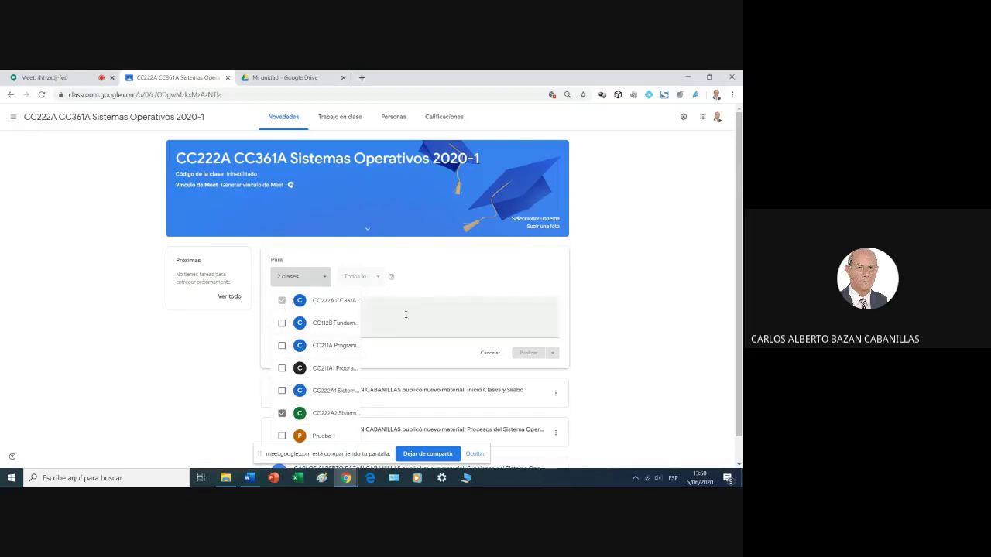
click(631, 286)
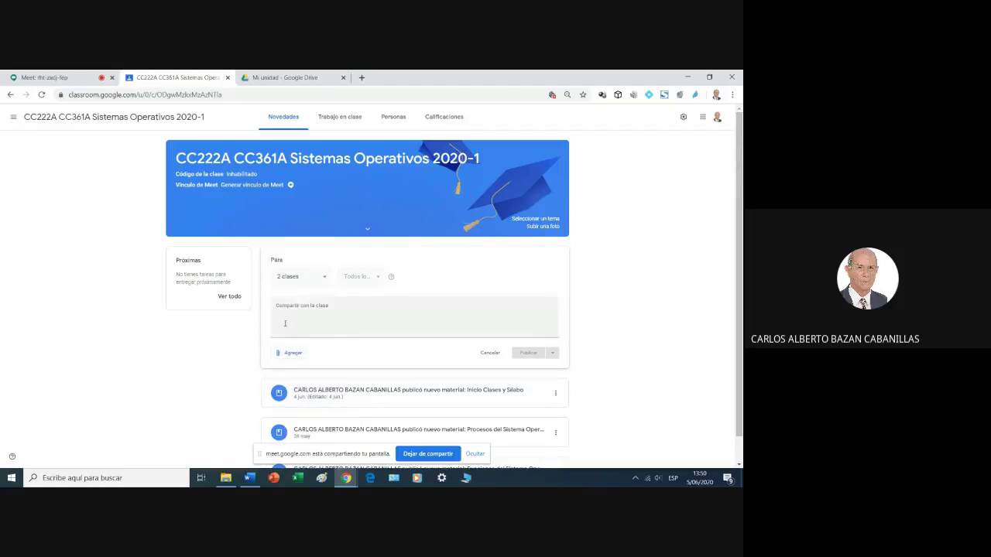
- Write "Hola jóvenes" as the announcement text and publish it to both classes
click(285, 324)
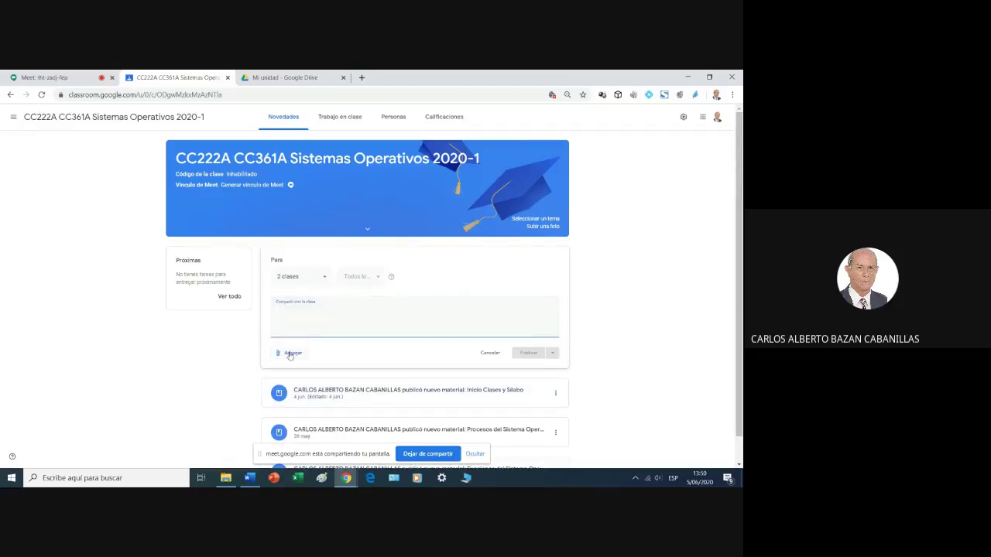
text(Hola j)
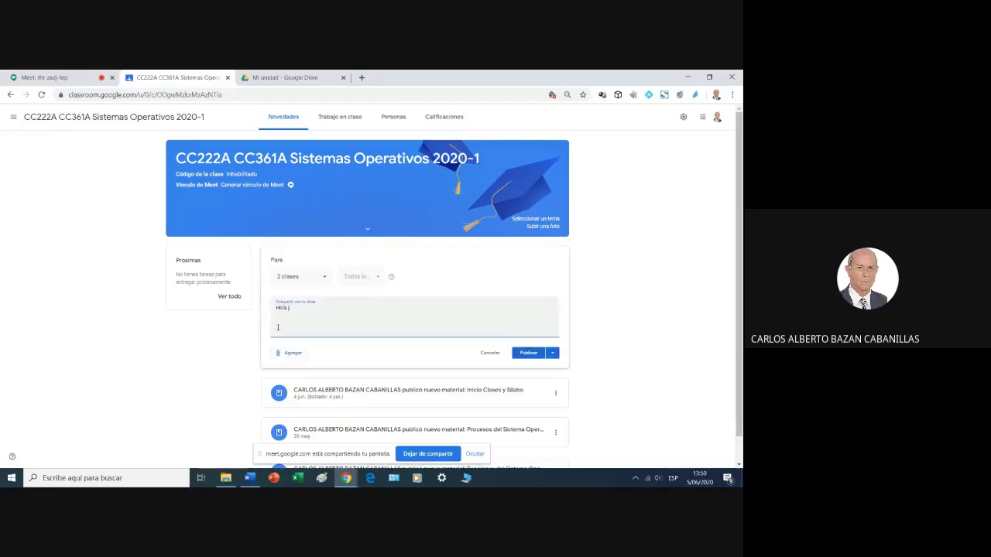
text(ovenes)
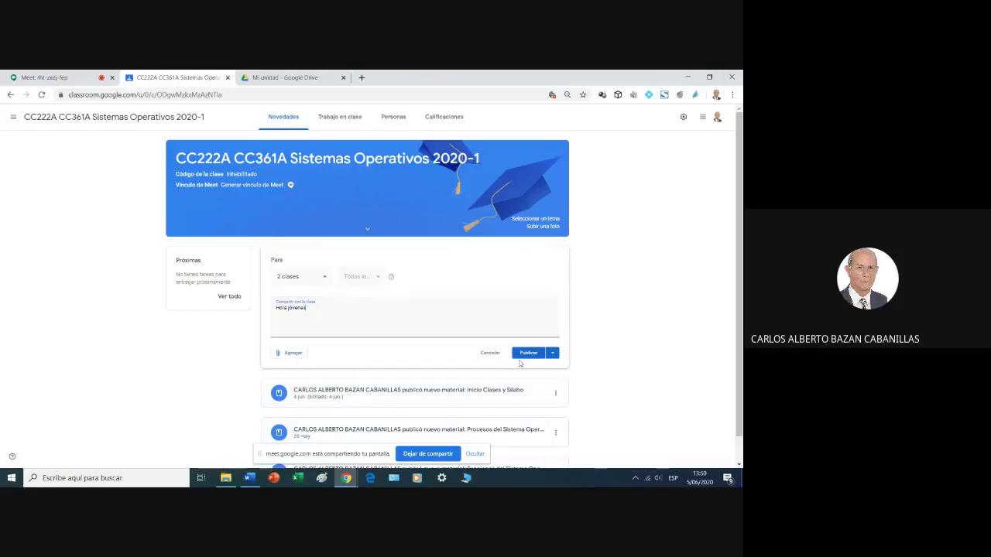
click(518, 355)
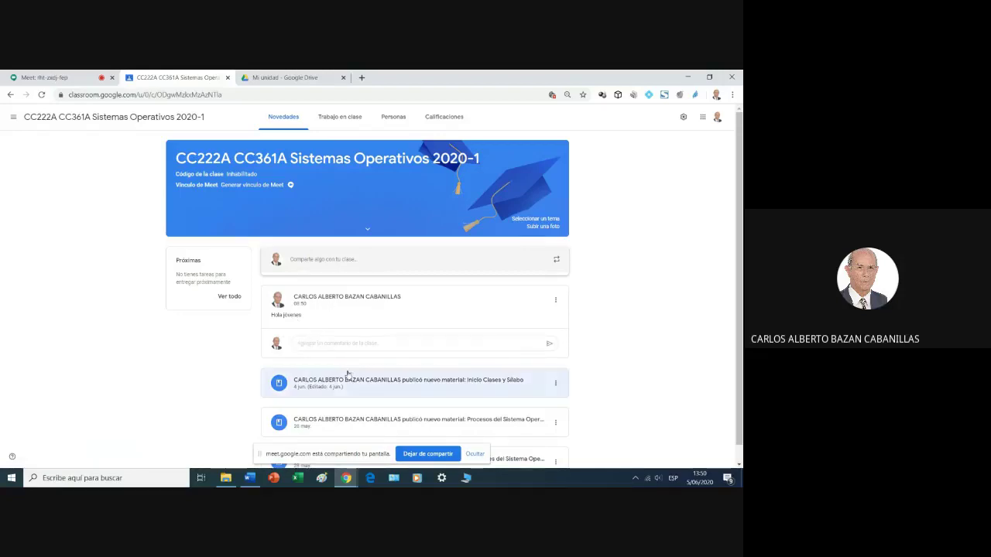
scroll(371, 387, down, 1)
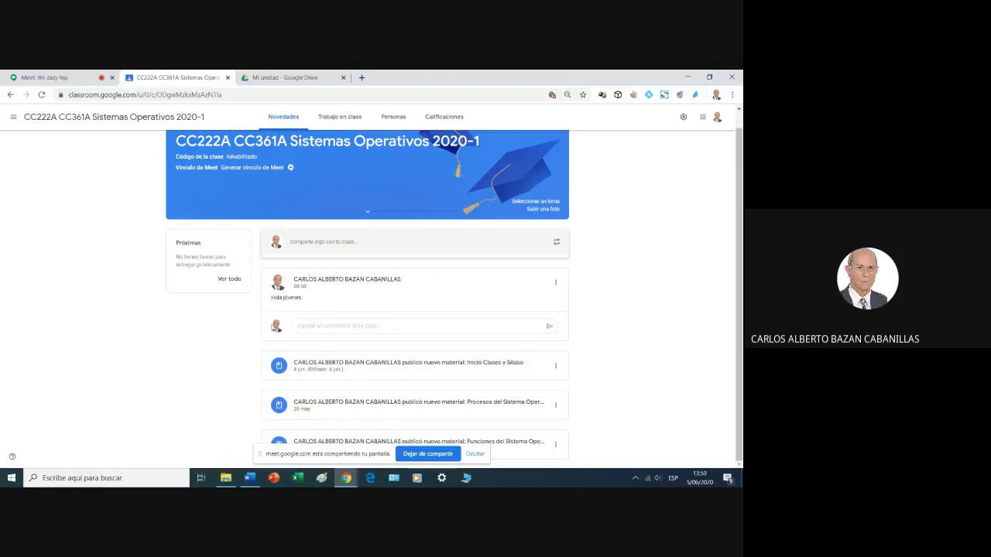
click(322, 327)
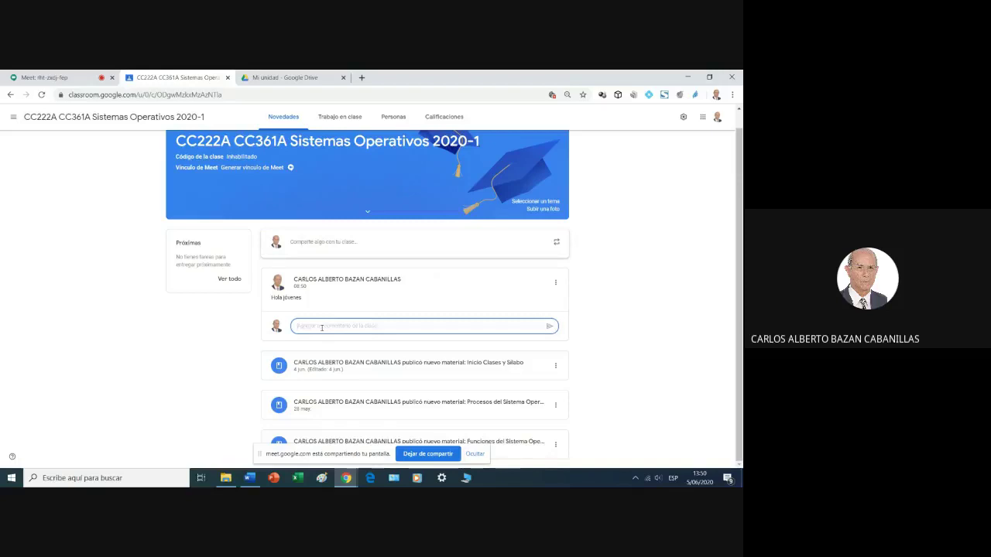
click(181, 363)
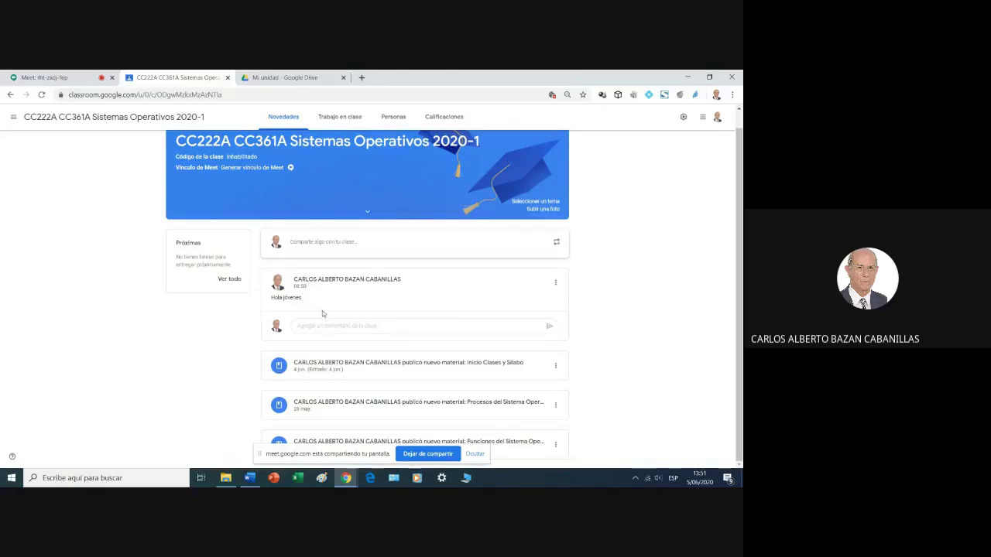
scroll(392, 297, up, 1)
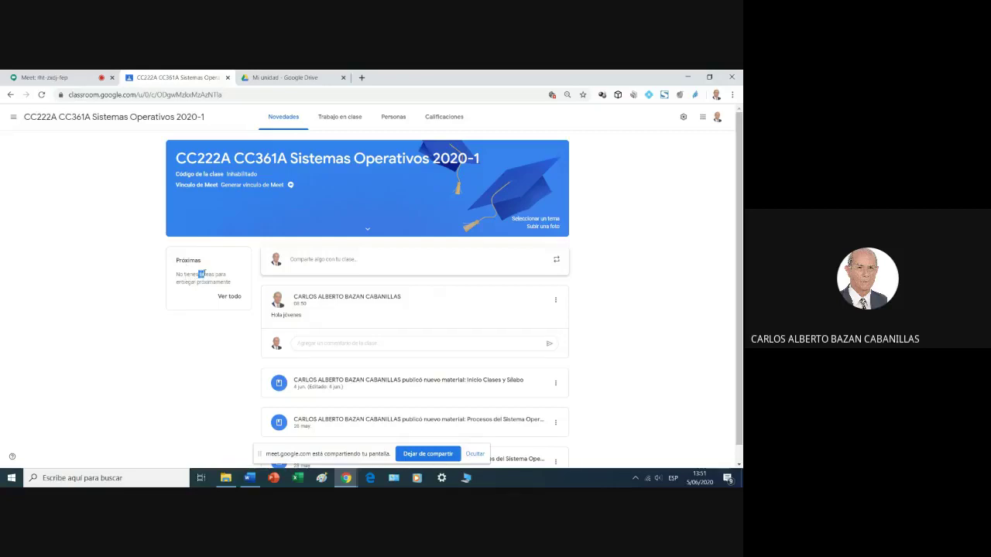
drag(202, 274, 217, 272)
click(207, 330)
- Open the course's classwork page and look through its topics and the materials under each one
click(337, 120)
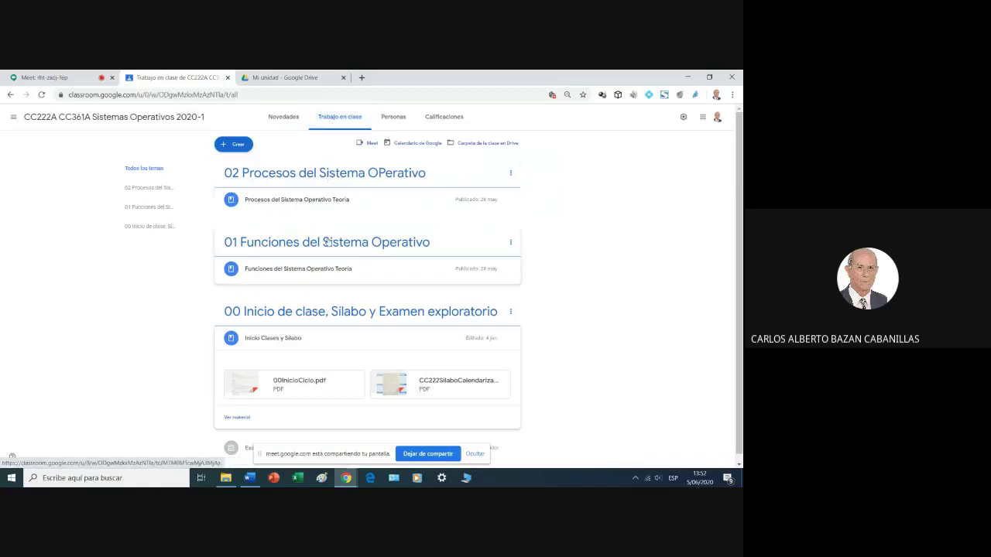
scroll(326, 242, down, 1)
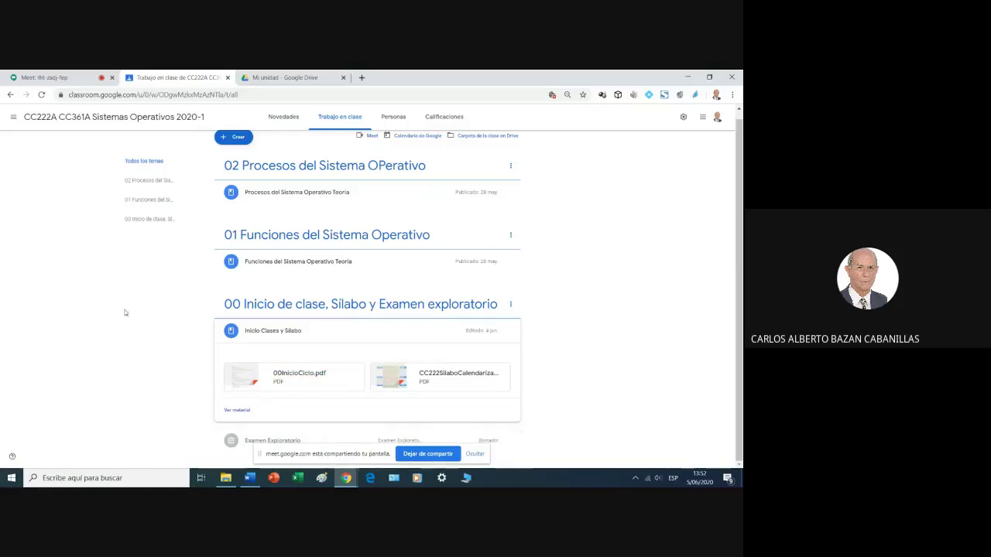
scroll(125, 313, up, 1)
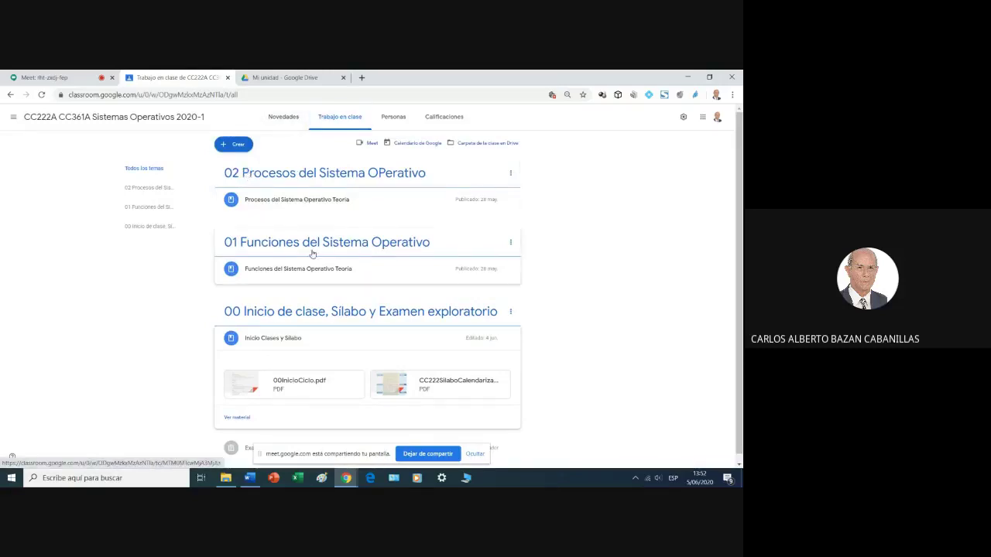
scroll(312, 253, down, 1)
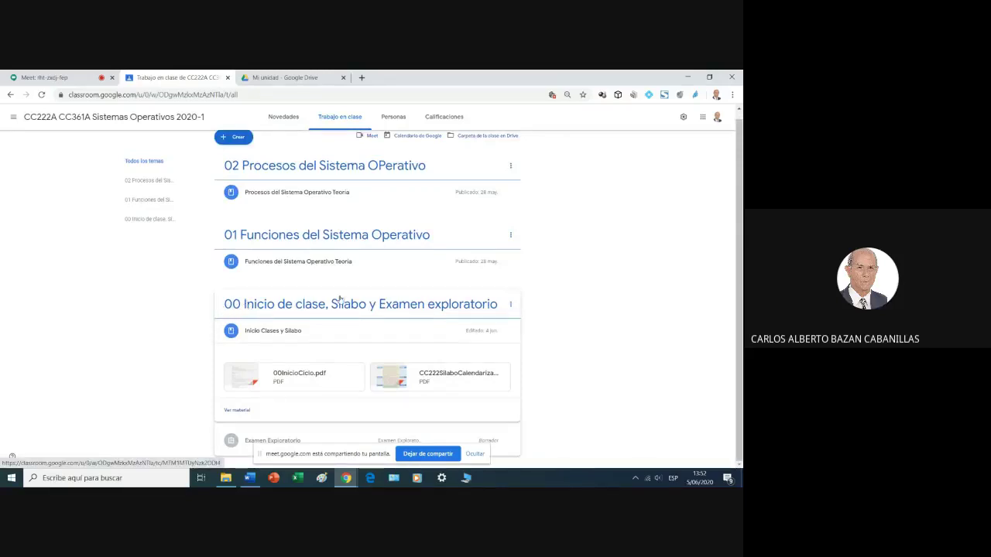
scroll(253, 300, up, 1)
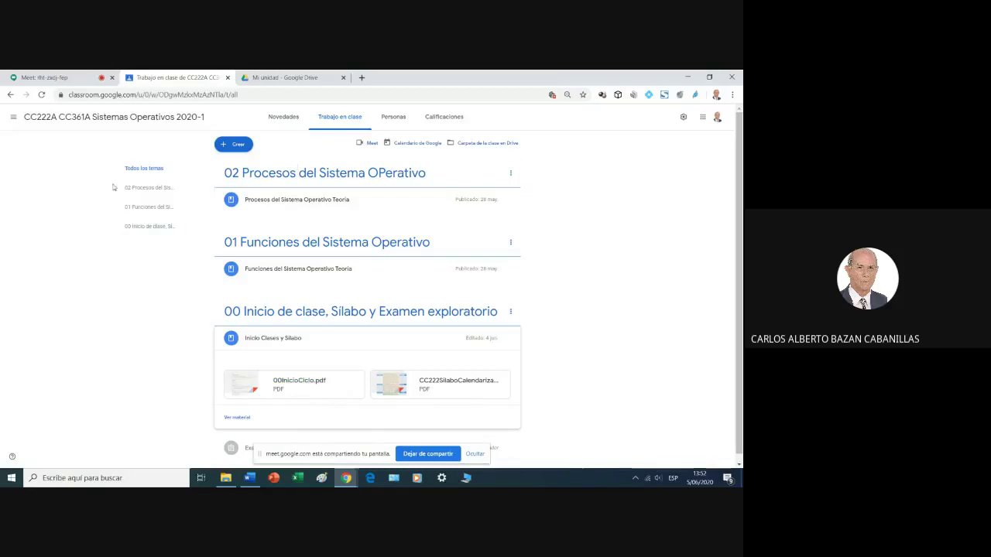
- Filter the classwork to topic 00 Inicio de clase, Sílabo y Examen exploratorio, and return to showing all topics
drag(107, 158, 156, 192)
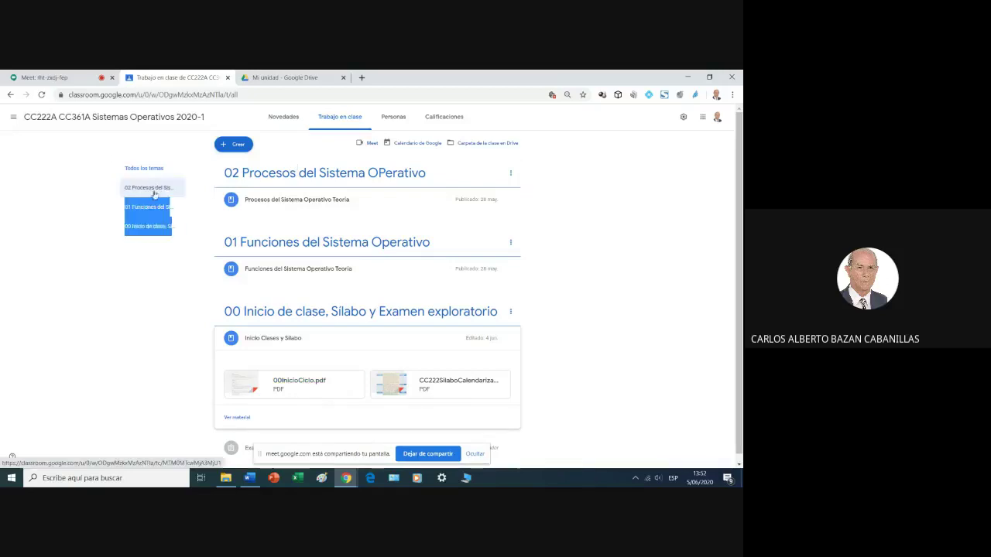
click(154, 195)
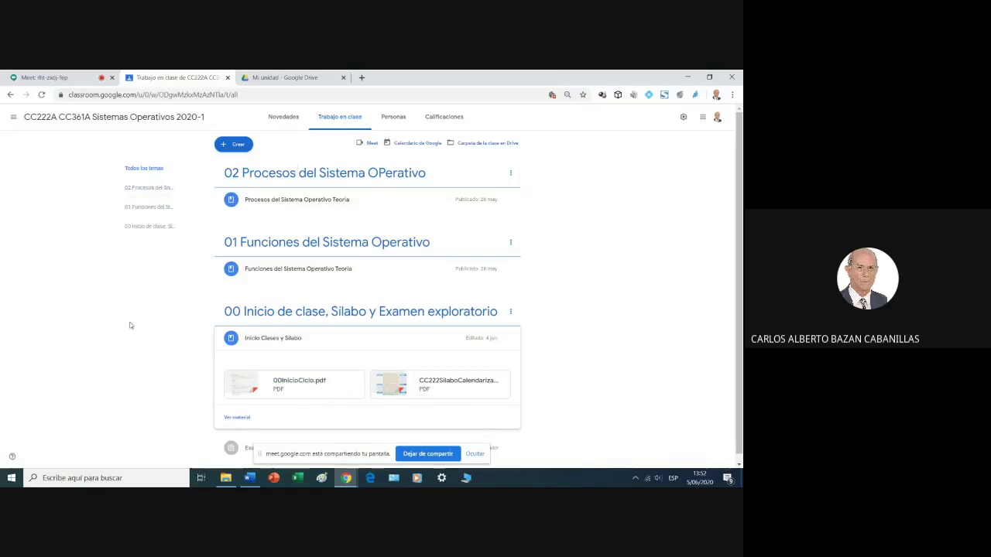
click(140, 227)
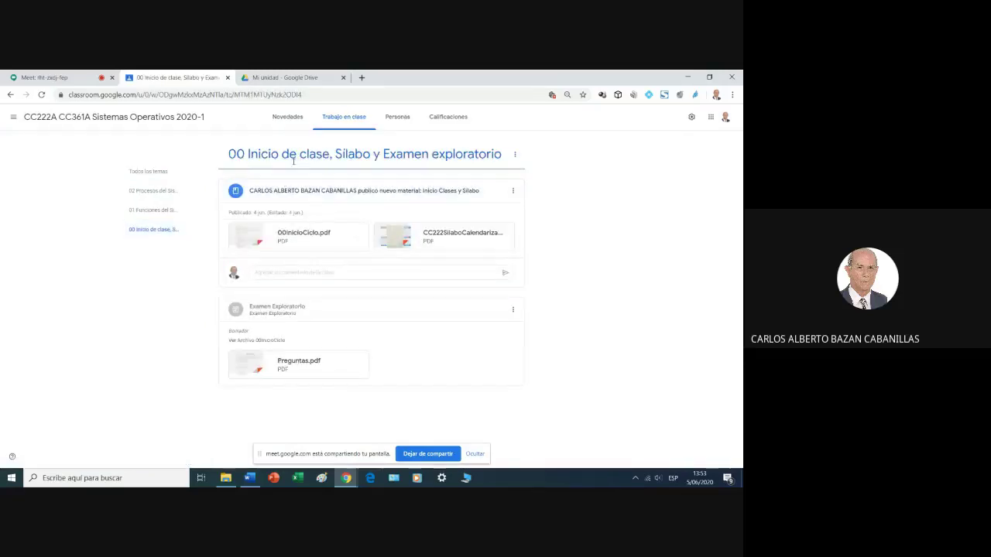
click(152, 172)
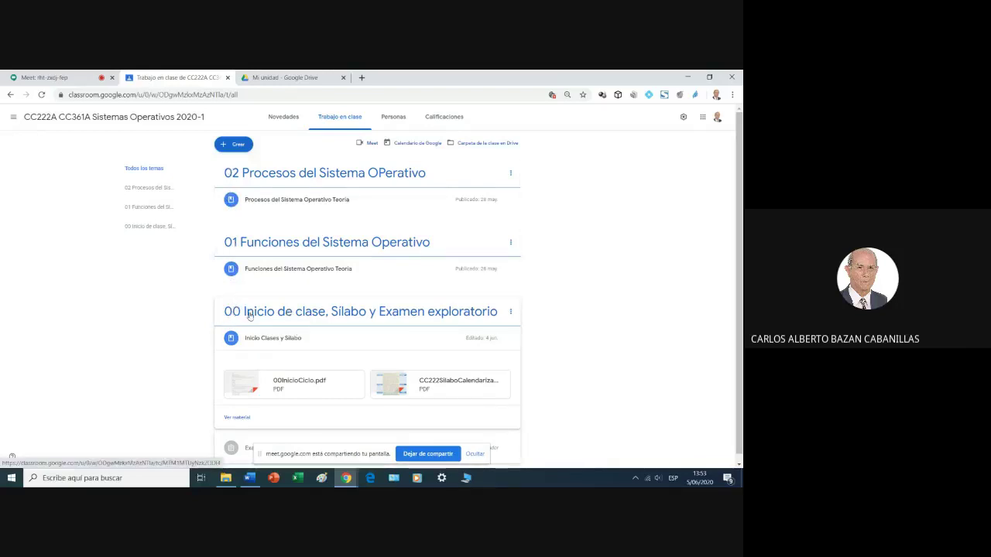
- Examine the contents of Inicio Clases y Sílabo and Examen Exploratorio, plus the actions available for the Inicio Clases y Sílabo material
click(293, 341)
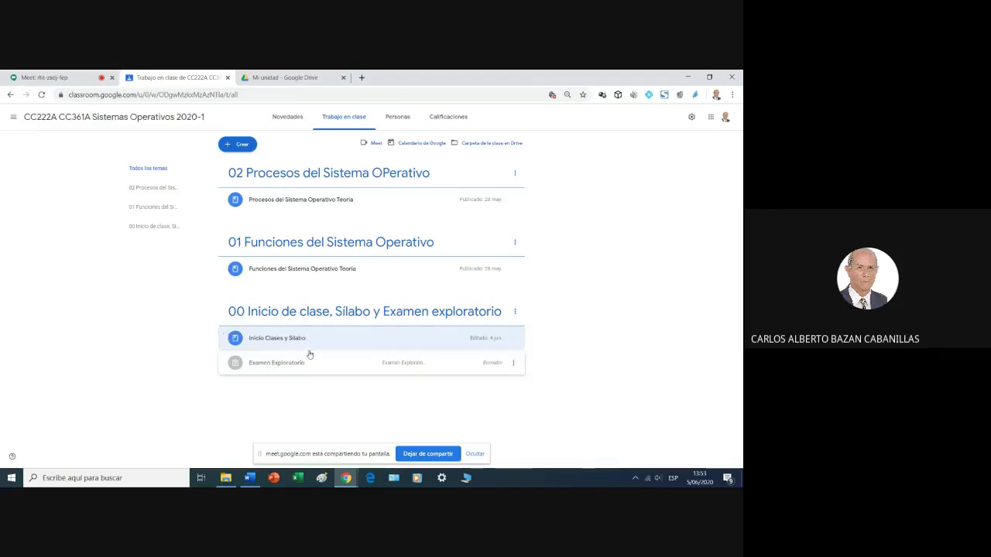
click(384, 346)
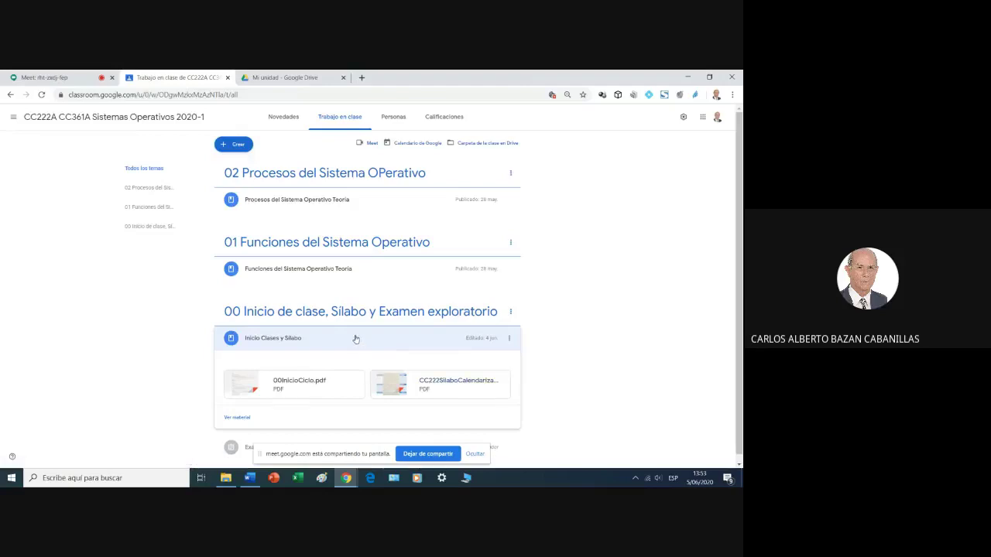
click(356, 339)
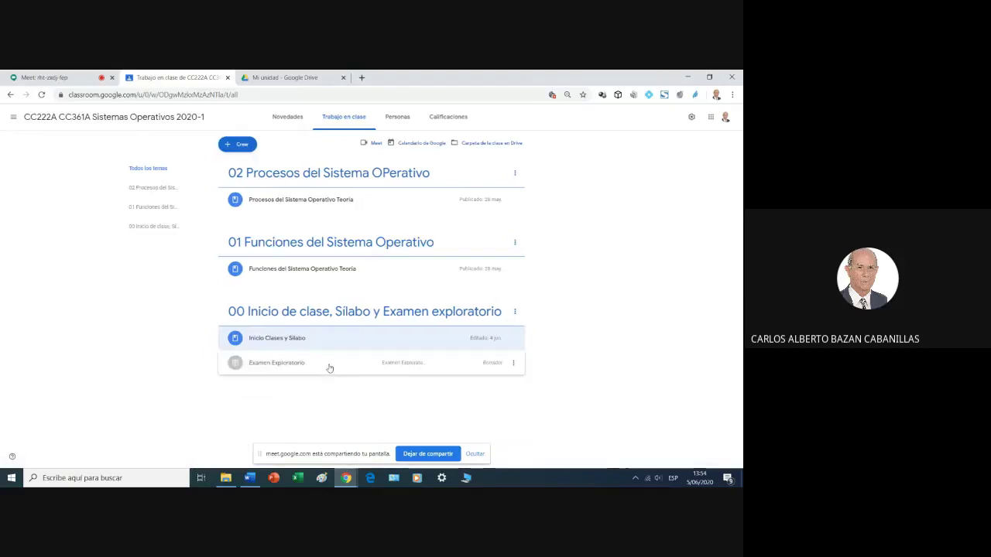
click(328, 363)
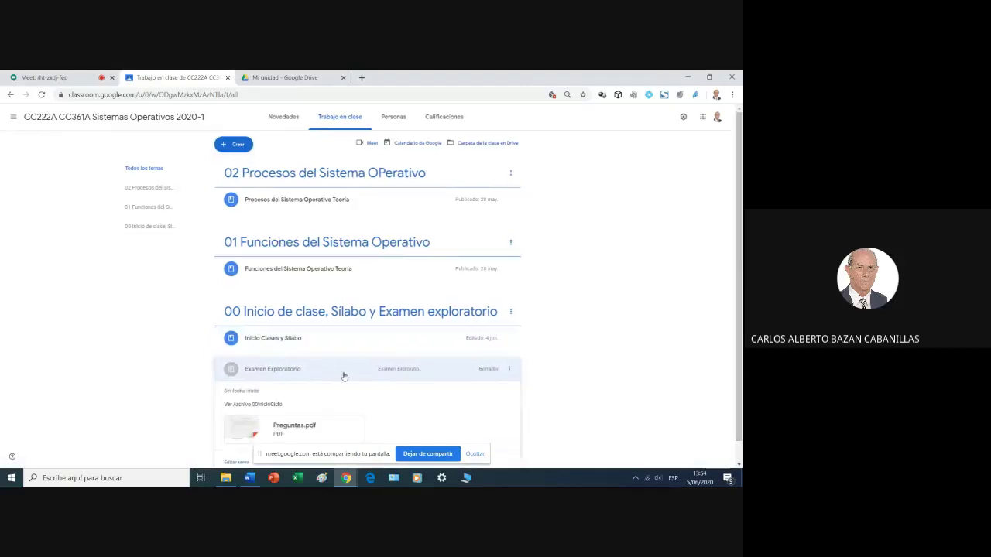
click(343, 373)
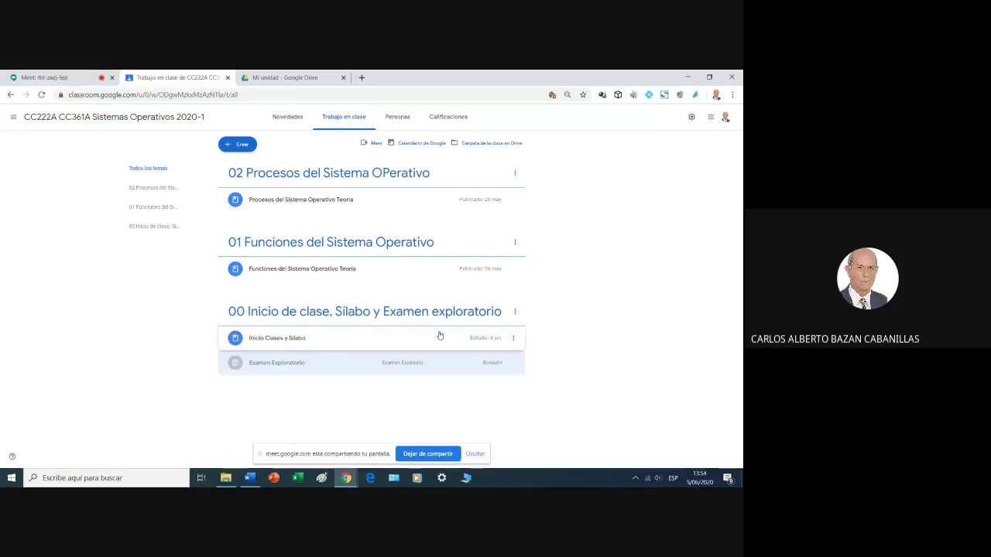
click(512, 339)
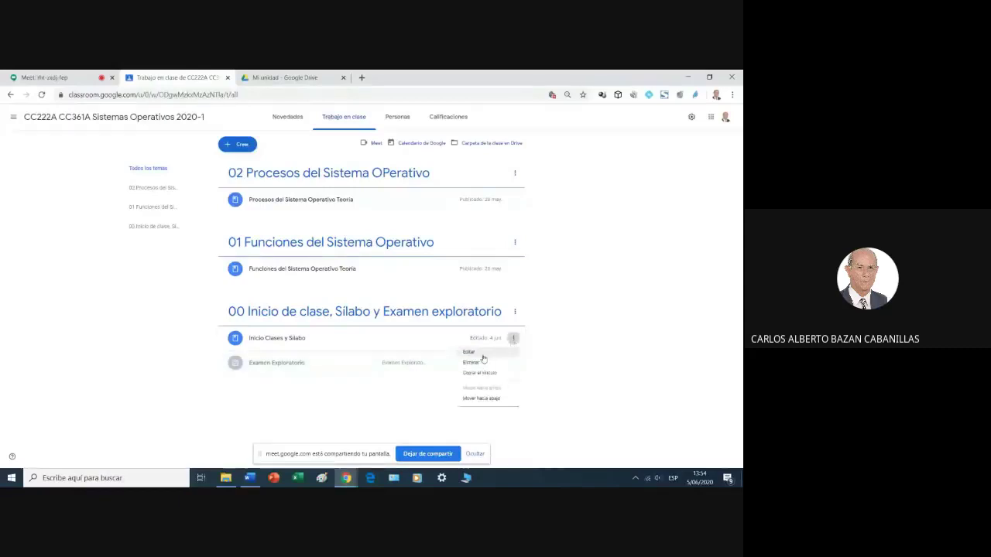
click(584, 336)
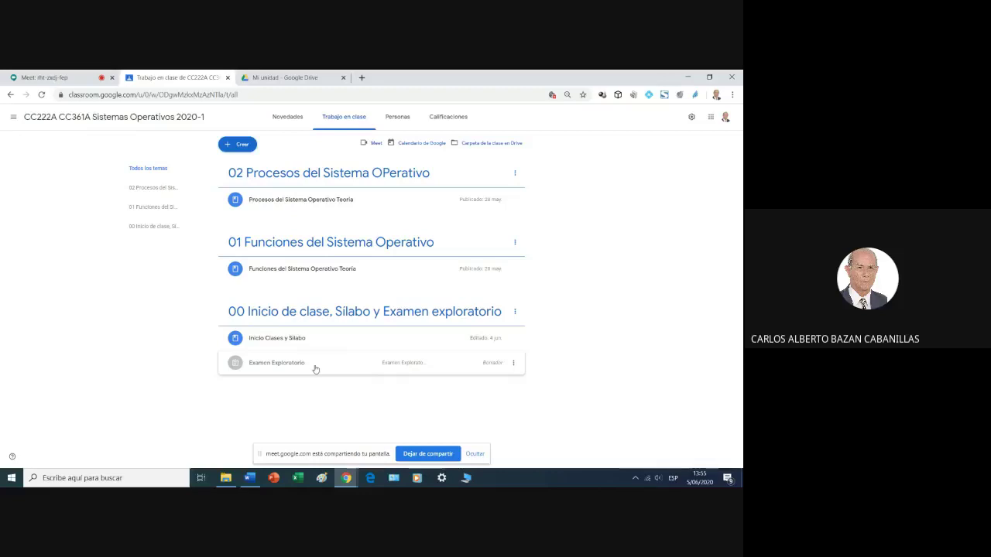
- Open the Examen Exploratorio draft assignment under topic 00 for editing
click(514, 364)
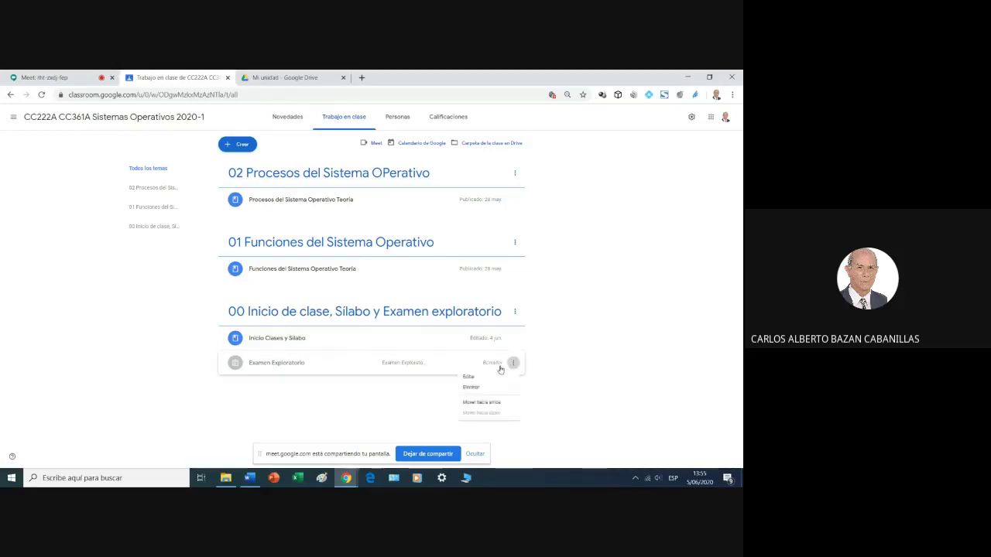
click(472, 378)
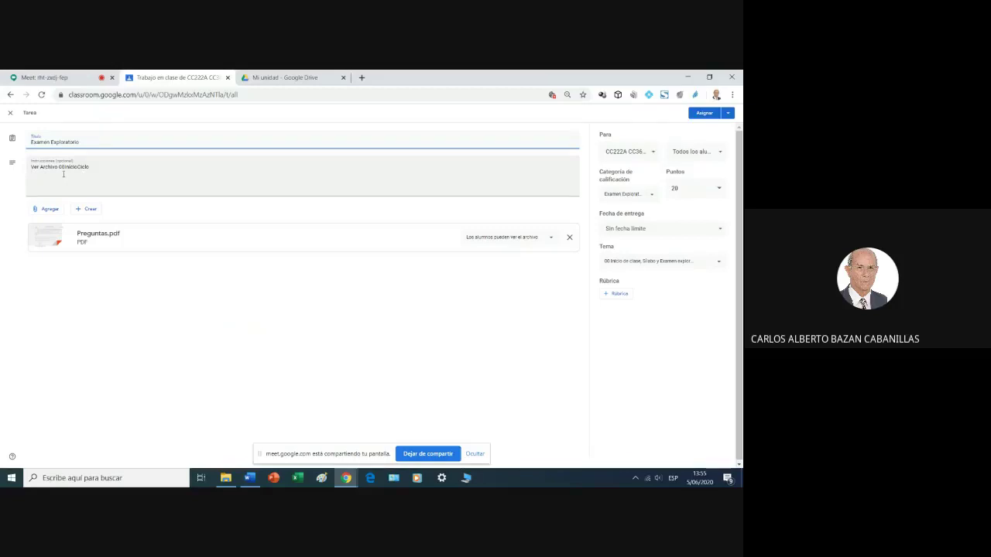
key(alt+Tab)
key(alt+Tab)
key(alt+Tab)
key(Escape)
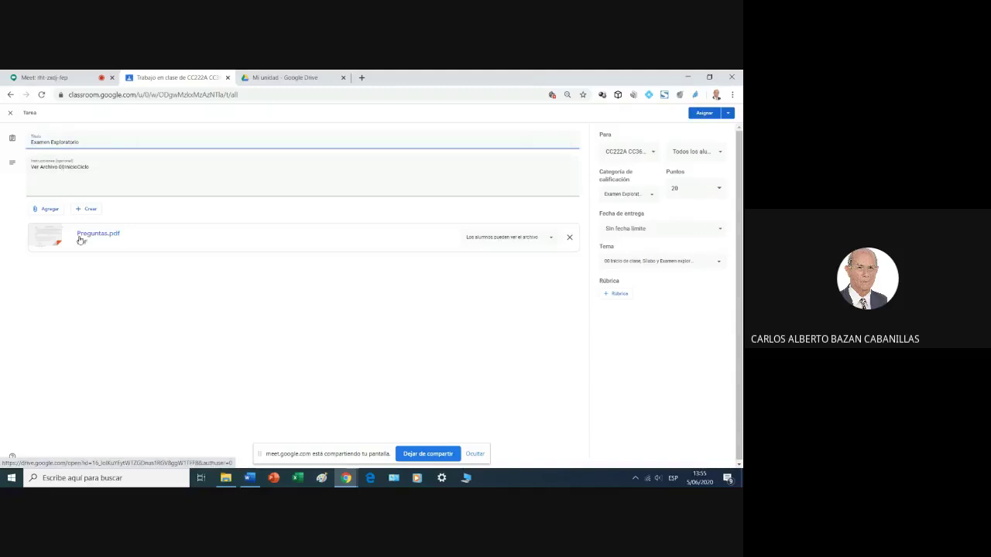
- Switch to the 00InicioCiclo Word document and copy the whole "Bajar, resolver y responder a miTarea" section with its four numbered points
key(alt+Tab)
key(alt+Tab)
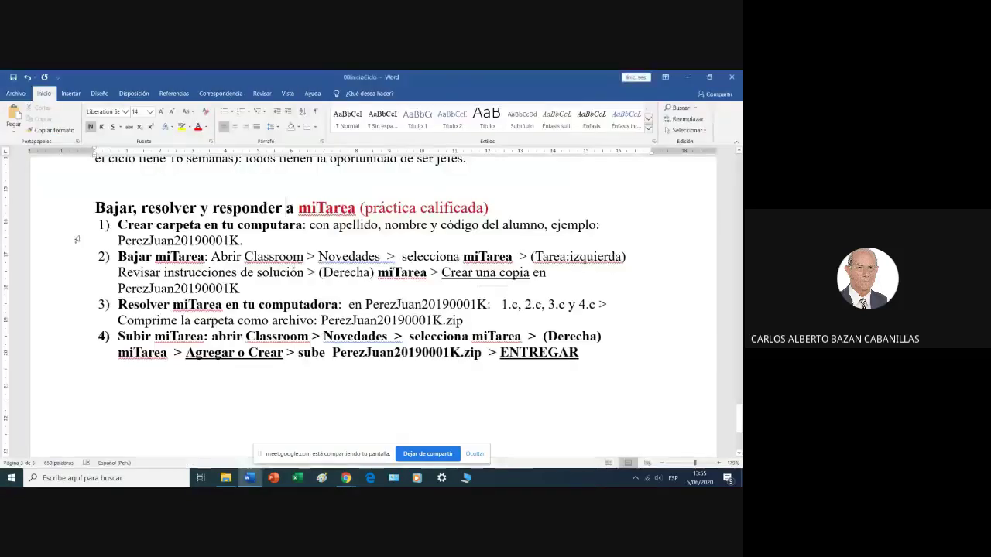
key(alt+Tab)
key(alt+Tab)
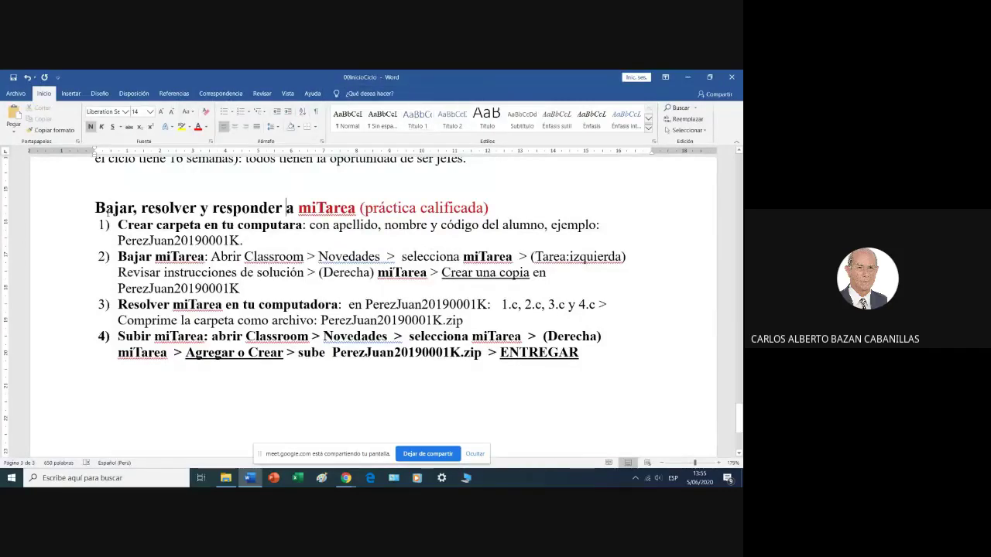
drag(85, 208, 192, 412)
click(192, 411)
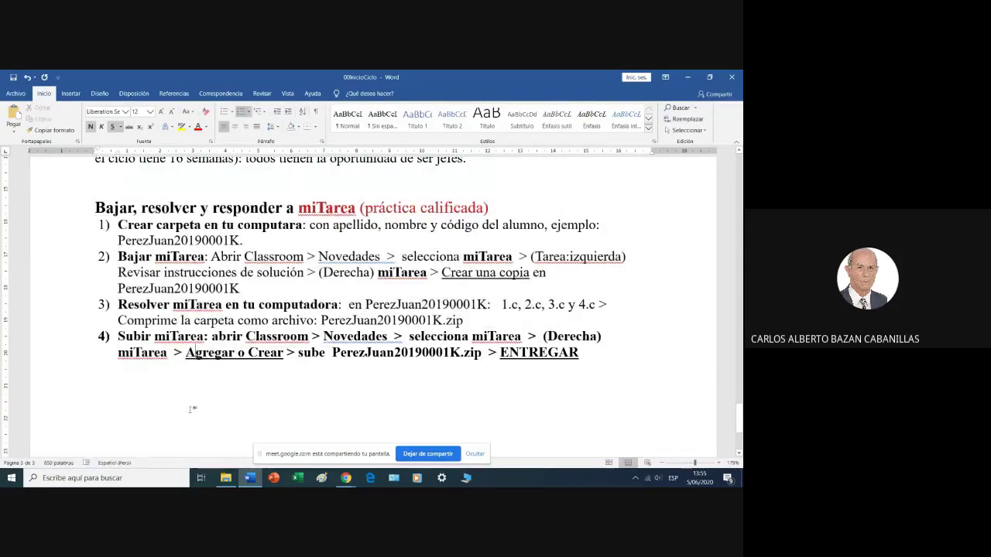
drag(581, 356, 119, 244)
mouse_move(86, 221)
mouse_down()
mouse_move(85, 207)
mouse_move(82, 216)
mouse_up()
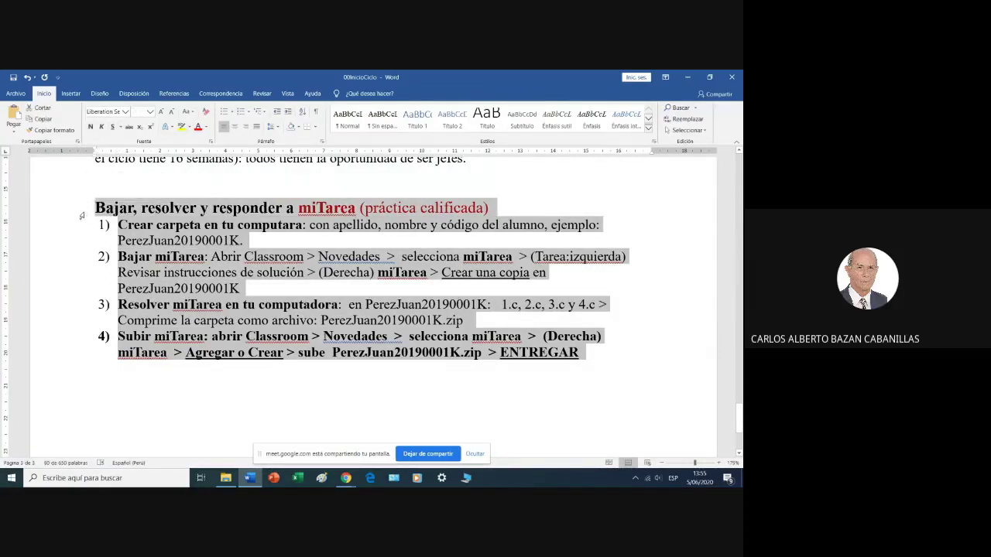
- Return to the Examen Exploratorio assignment in Classroom and replace its instructions with the copied "Bajar, resolver y responder a miTarea" section
key(alt+Tab)
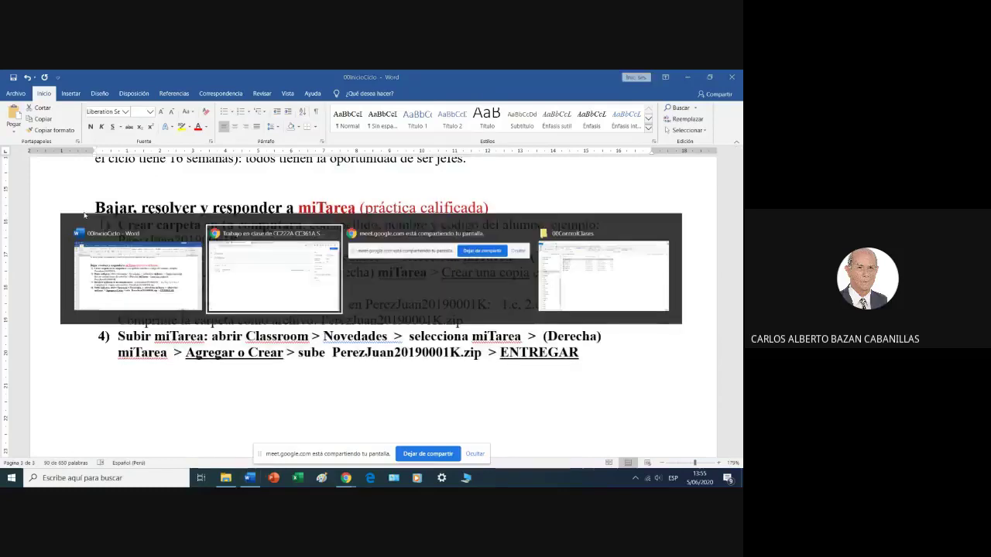
click(94, 166)
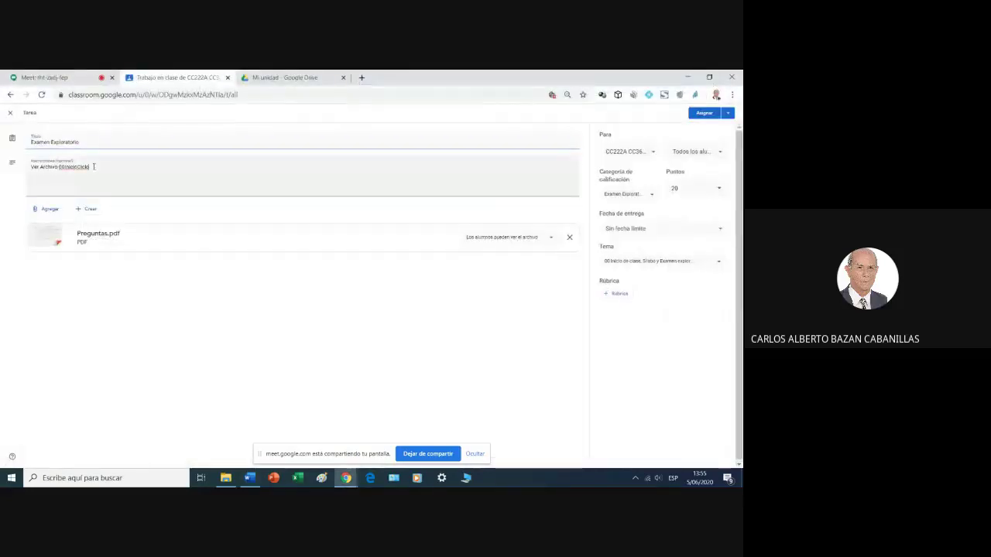
key(BackSpace)
key(BackSpace)
key(BackSpace)
key(BackSpace)
key(BackSpace)
key(BackSpace)
key(BackSpace)
key(BackSpace)
key(BackSpace)
key(BackSpace)
key(BackSpace)
key(BackSpace)
key(BackSpace)
key(BackSpace)
key(BackSpace)
key(BackSpace)
key(BackSpace)
key(BackSpace)
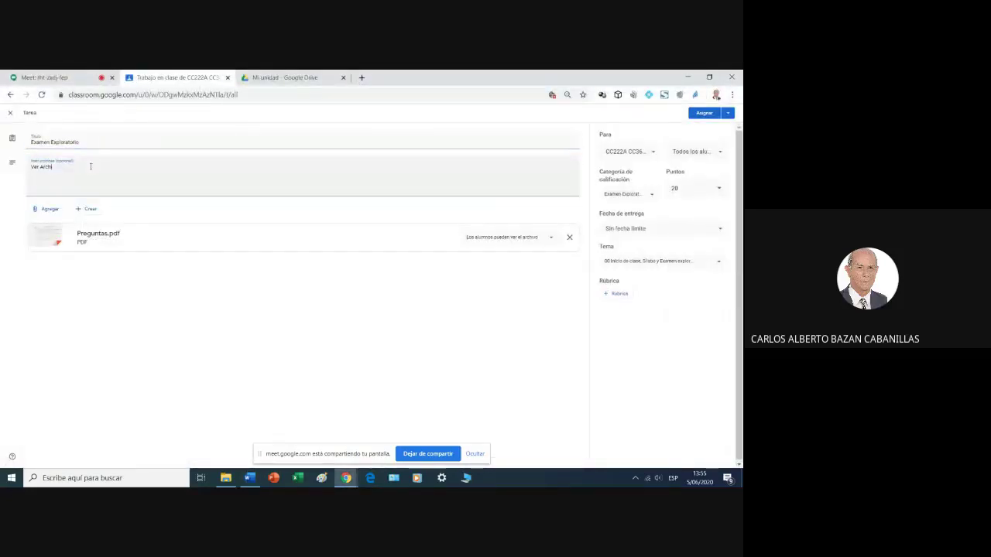
key(BackSpace)
key(BackSpace)
key(BackSpace)
key(BackSpace)
key(BackSpace)
key(BackSpace)
key(BackSpace)
key(BackSpace)
key(BackSpace)
text(Bajar, resolver y responder a miTarea (práctica calificada) 1) Crear carpeta en tu computadora: con apellido, nombre y código del alumno, ejemplo: PerezJuan20190001K. 2) Bajar miTarea: Abrir Classroom > Novedades > selecciona miTarea > (Tarea izquierda) Revisar instrucciones de solución > (Derecha) miTarea > Crear una copia en PerezJuan20190001K 3) Resolver miTarea en tu computadora: en PerezJuan20190001K: 1.c, 2.c, 3.c y 4.c > Comprime la carpeta como archivo: PerezJuan20190001K.zip 4) Subir miTarea: abrir Classroom > Novedades > selecciona miTarea > (Derecha) miTarea > Agregar o Crear > sube: PerezJuan20190001K.zip > ENTREGAR)
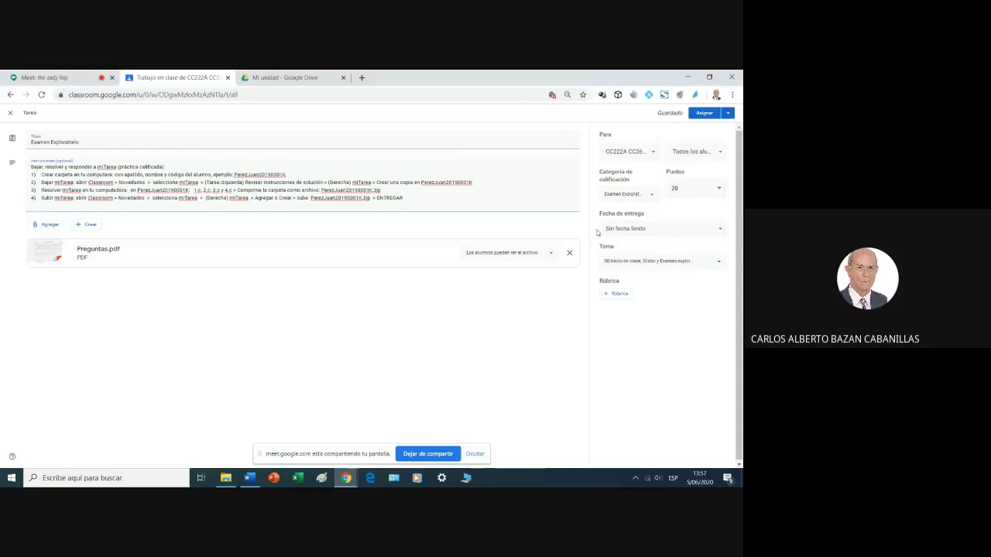
- Set the assignment's due date to 6 June 2020, after first trying 5 June
click(722, 232)
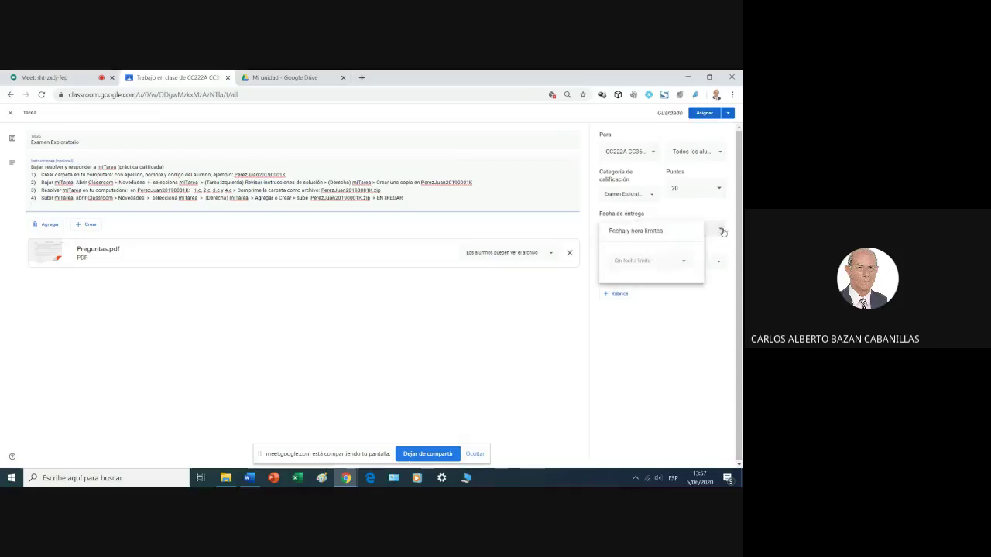
click(637, 263)
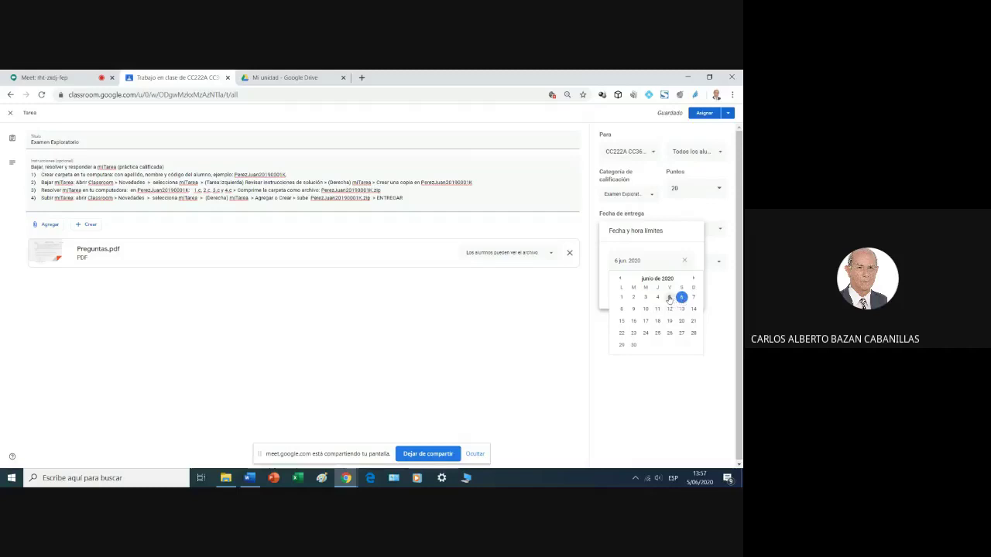
click(669, 298)
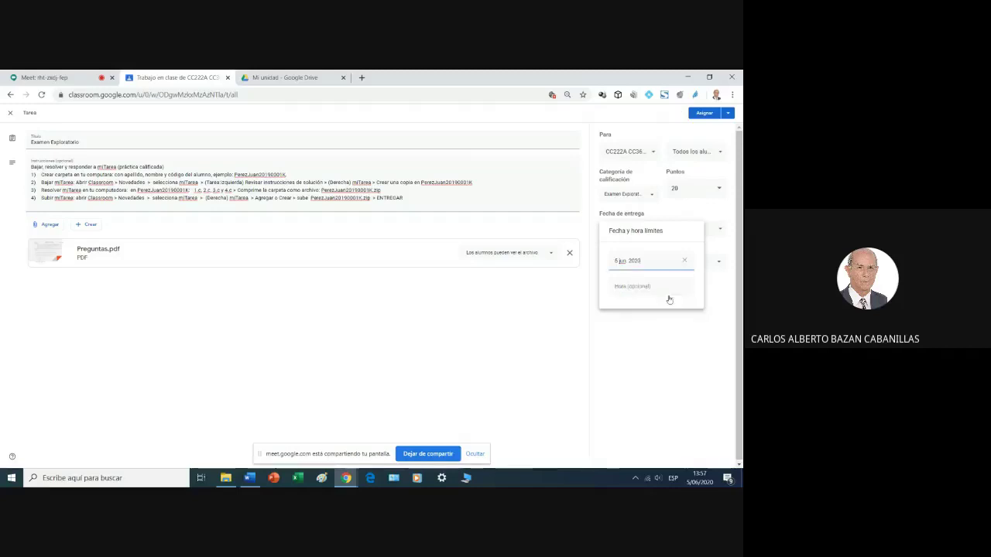
click(623, 291)
click(623, 290)
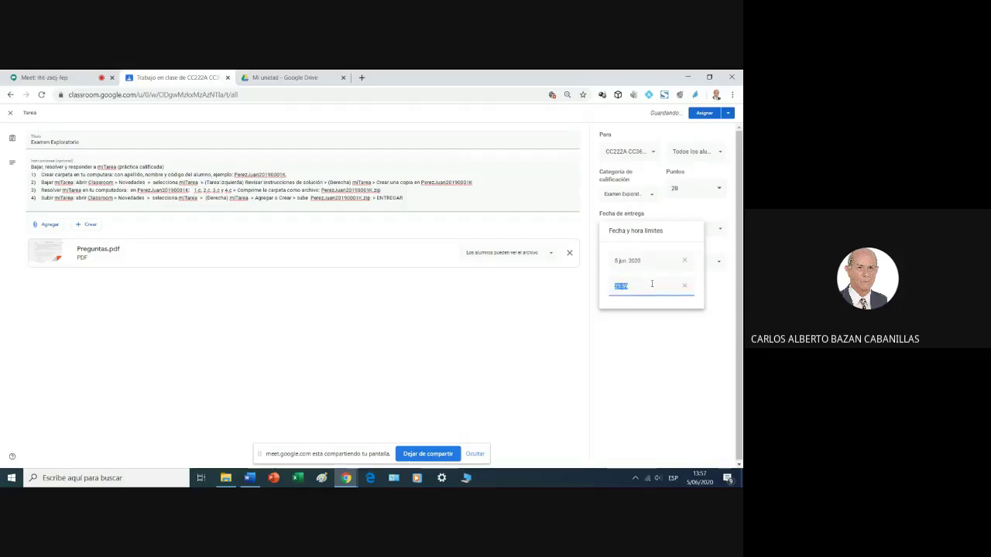
click(651, 285)
click(631, 261)
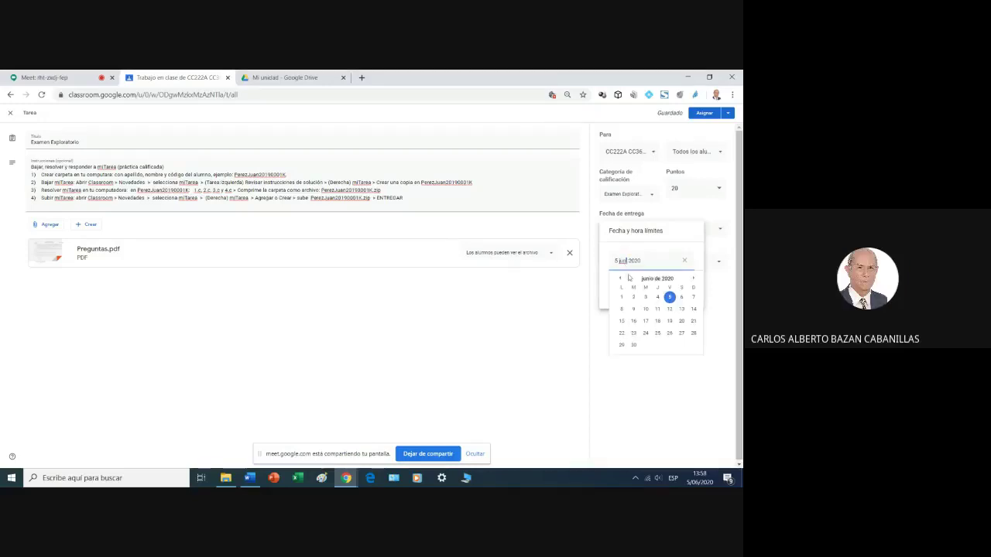
click(682, 297)
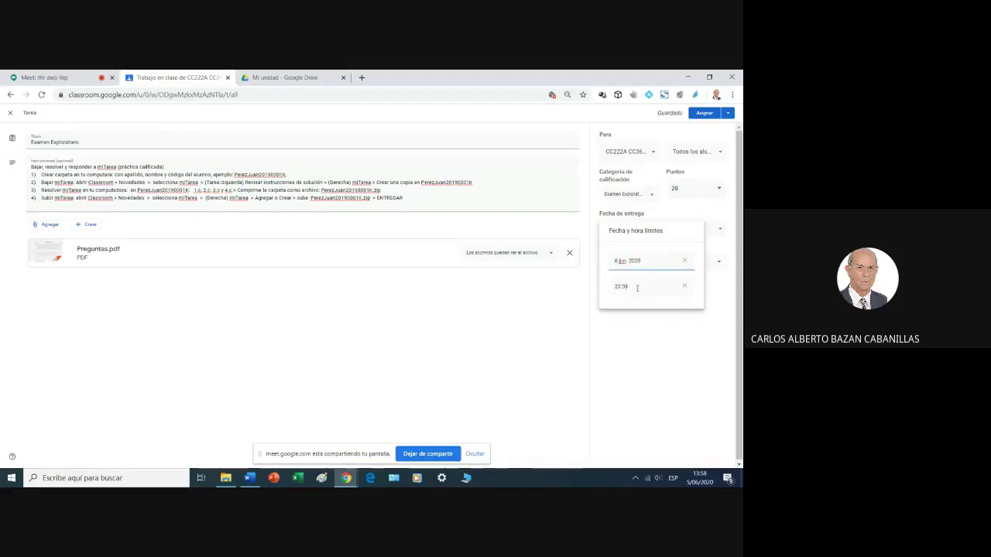
click(634, 287)
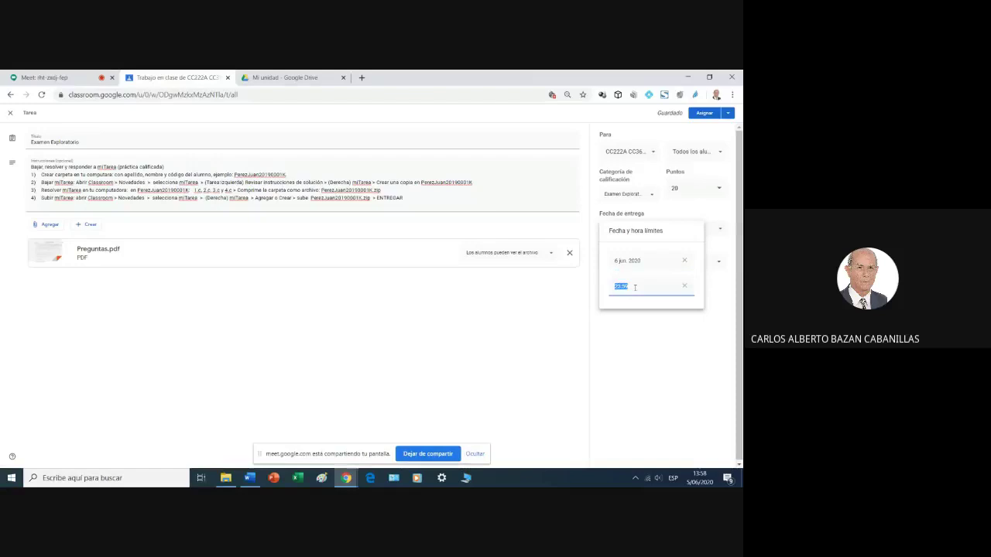
click(634, 287)
- Review the miTarea section in the Word document and return to the assignment in Classroom
key(alt+Tab)
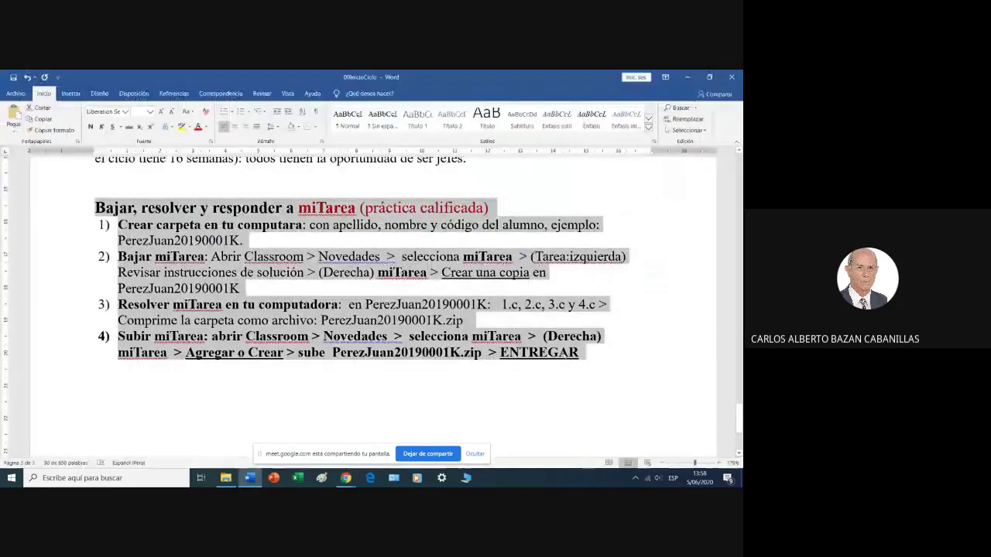
click(194, 187)
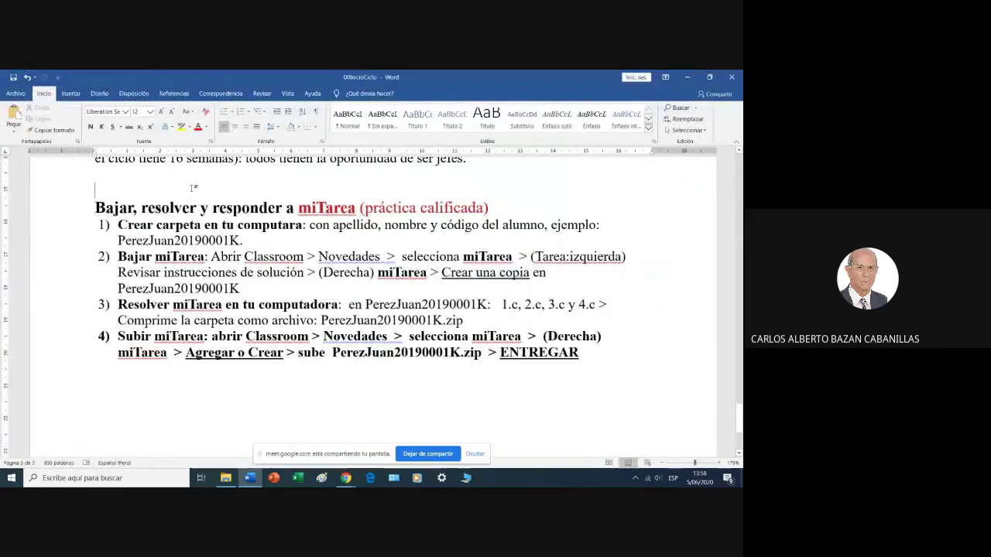
scroll(195, 187, up, 2)
scroll(178, 354, down, 3)
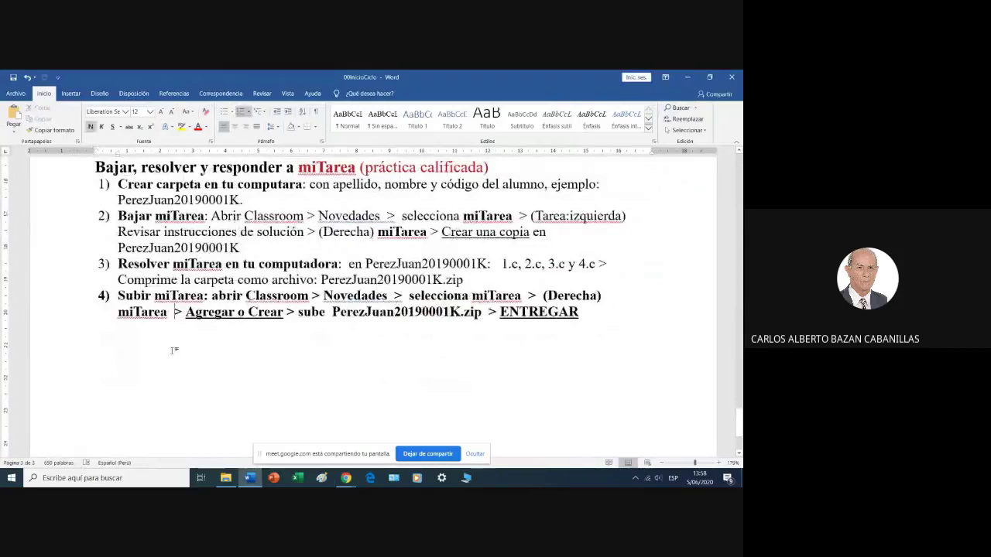
key(alt+Tab)
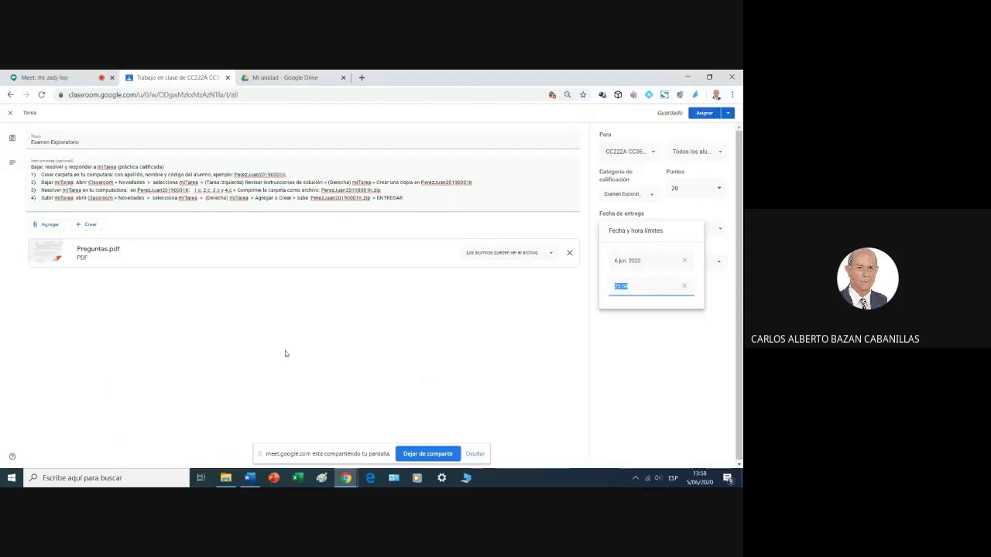
- Set the assignment's due time to 12:00 and assign Examen Exploratorio to the students
click(623, 288)
key(BackSpace)
text(12:00)
click(632, 371)
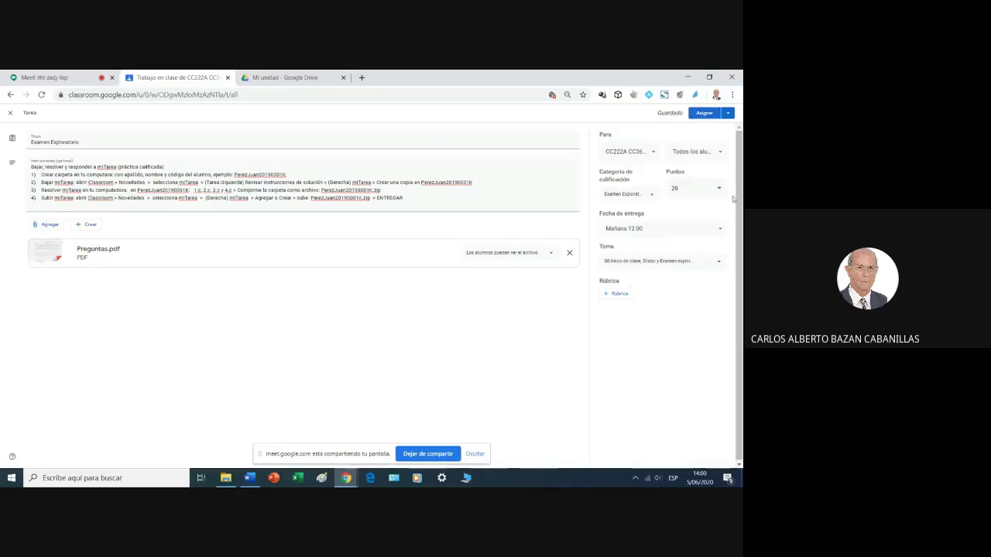
click(703, 114)
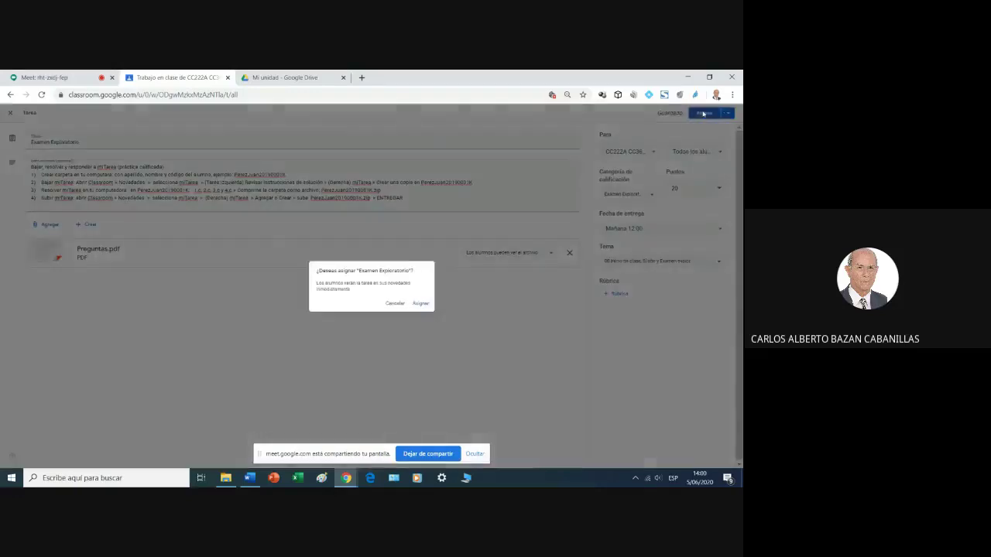
click(420, 304)
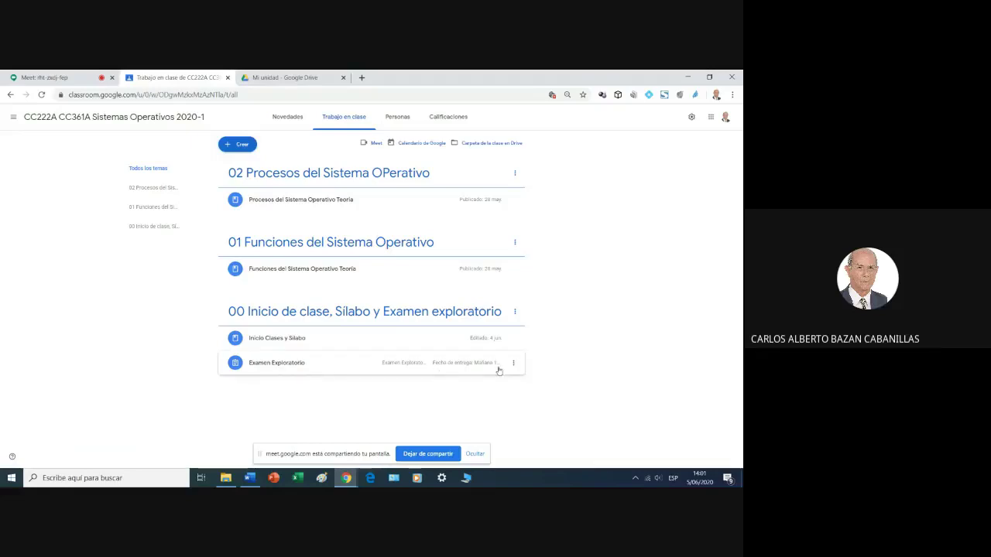
- Examine the published Examen Exploratorio details and its student work page, and return to the classwork page
click(270, 364)
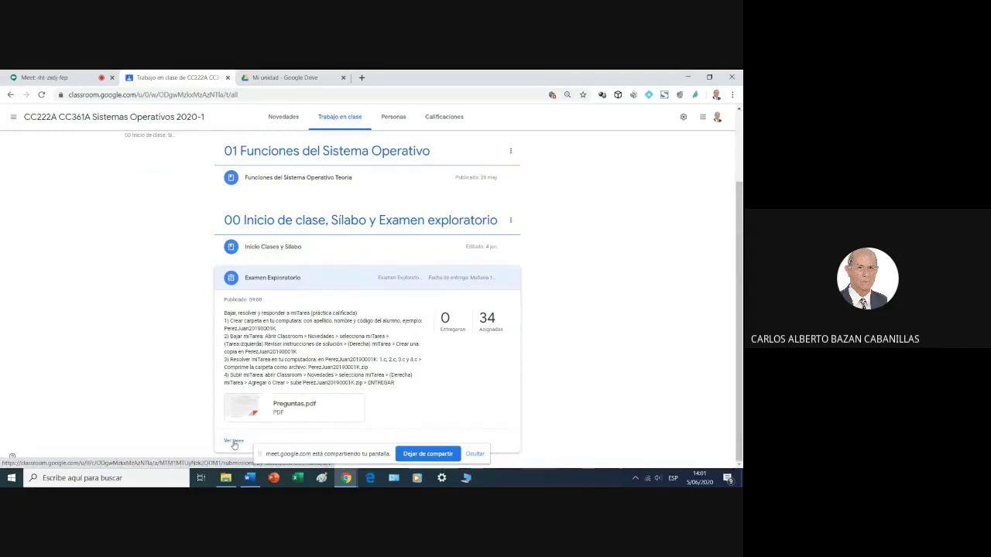
click(234, 441)
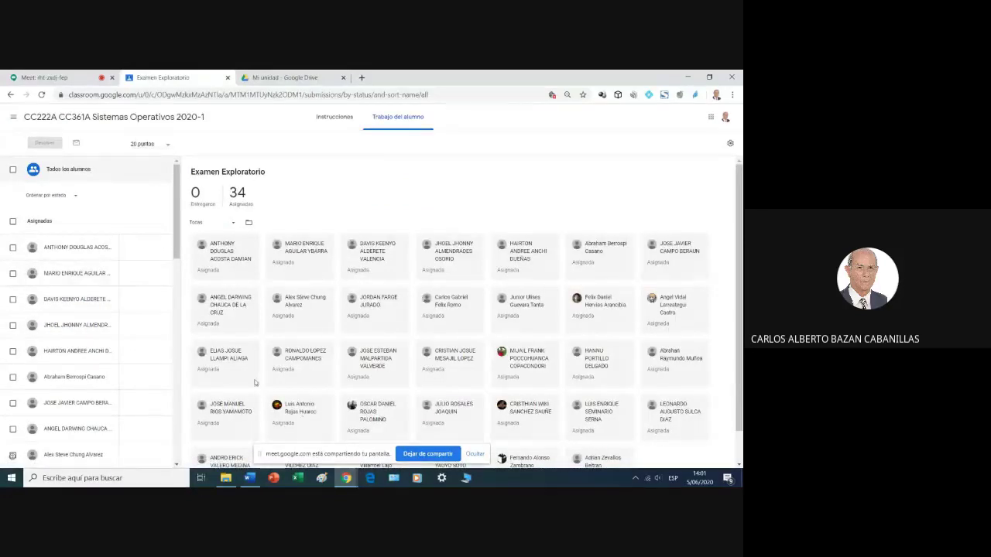
click(10, 95)
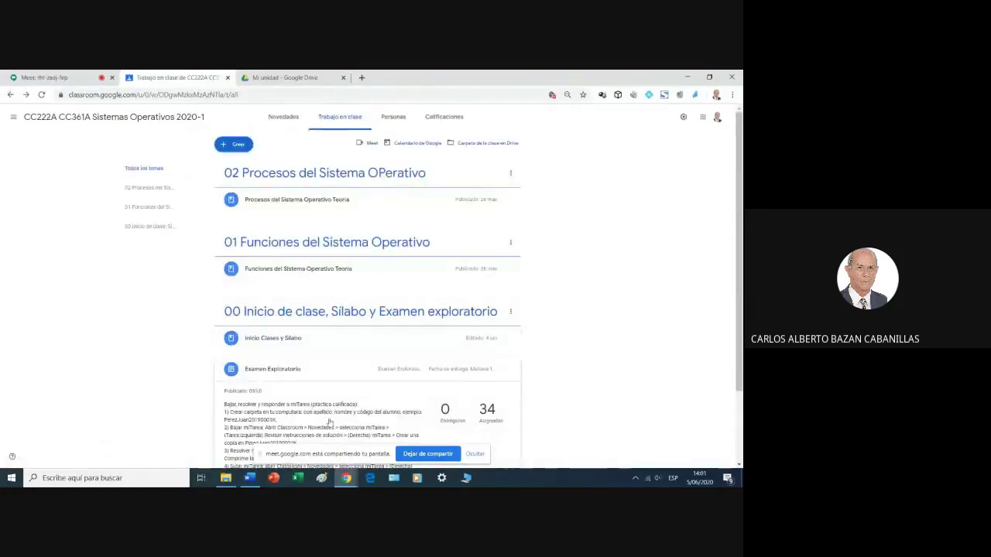
- Open the published Examen Exploratorio for editing to view its settings, and return to classwork without changes
scroll(366, 403, down, 2)
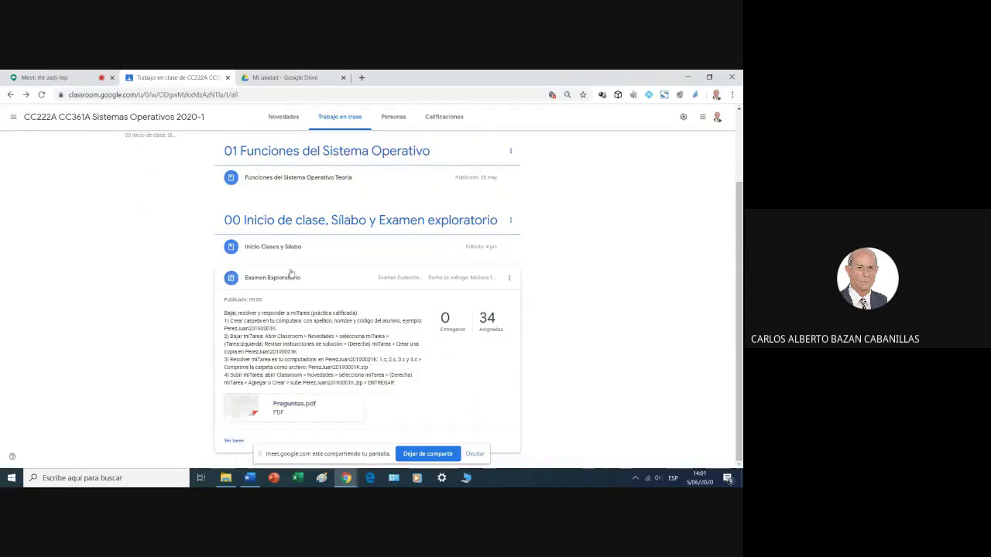
click(508, 278)
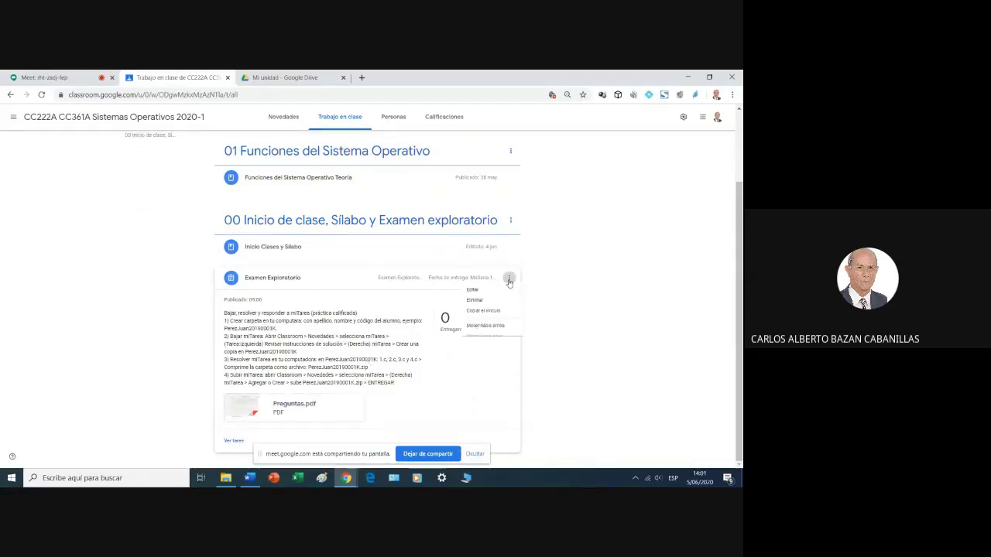
click(466, 291)
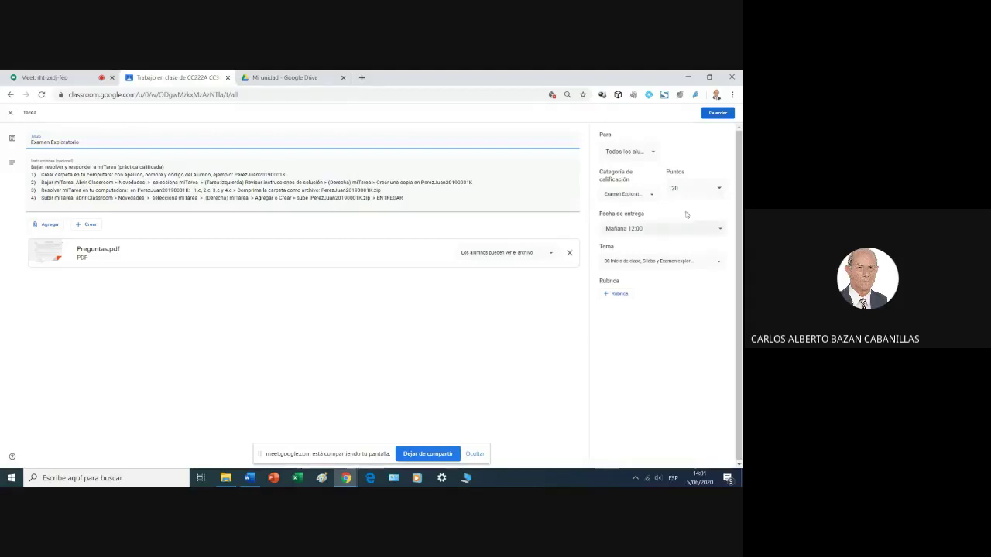
click(10, 94)
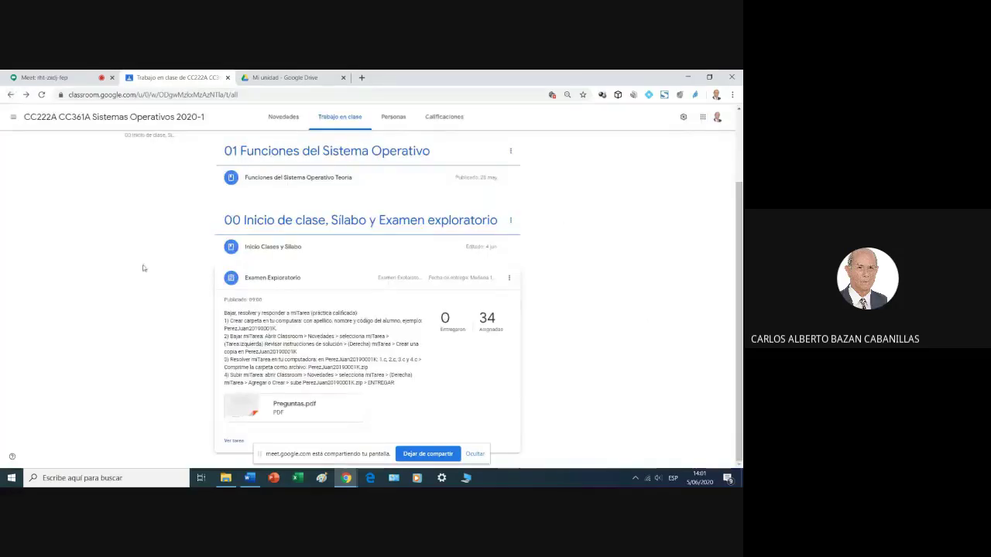
- Review the class stream and the student work behind the Examen Exploratorio post, and switch back to the 00InicioCiclo Word document
scroll(119, 250, up, 2)
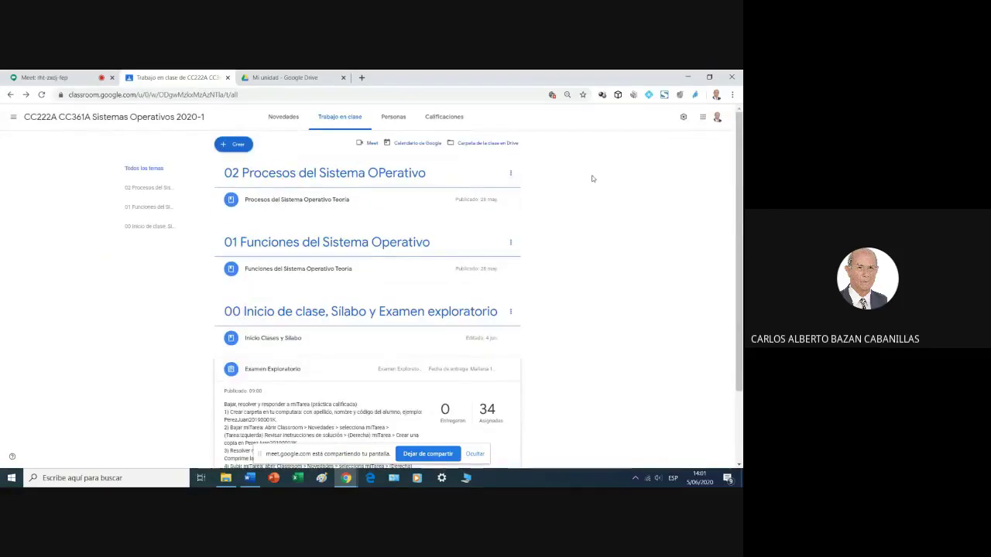
click(276, 118)
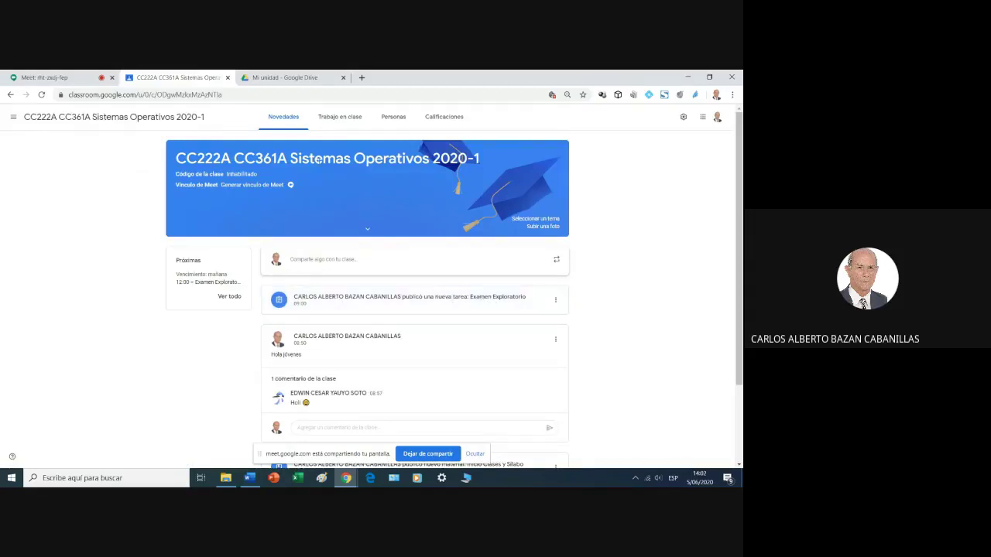
click(387, 298)
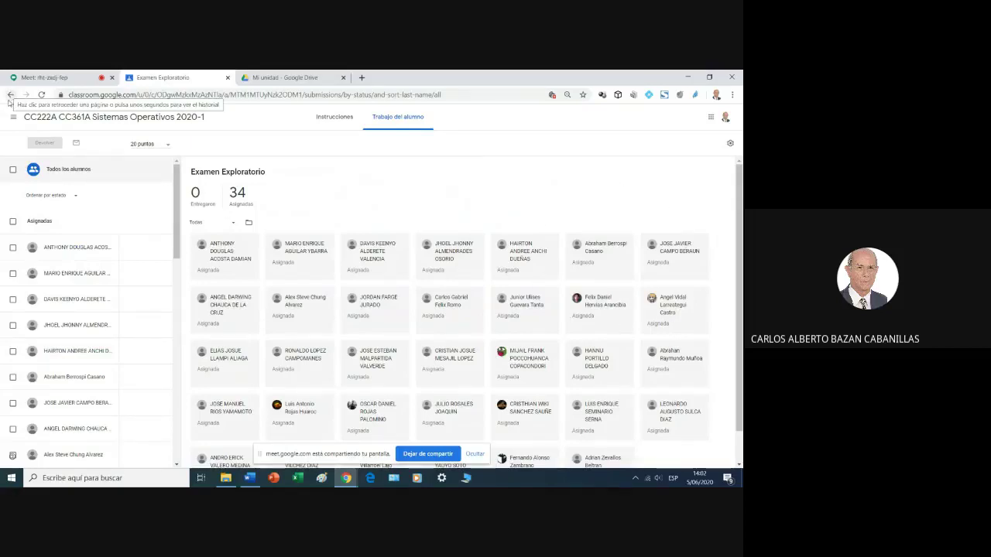
click(10, 95)
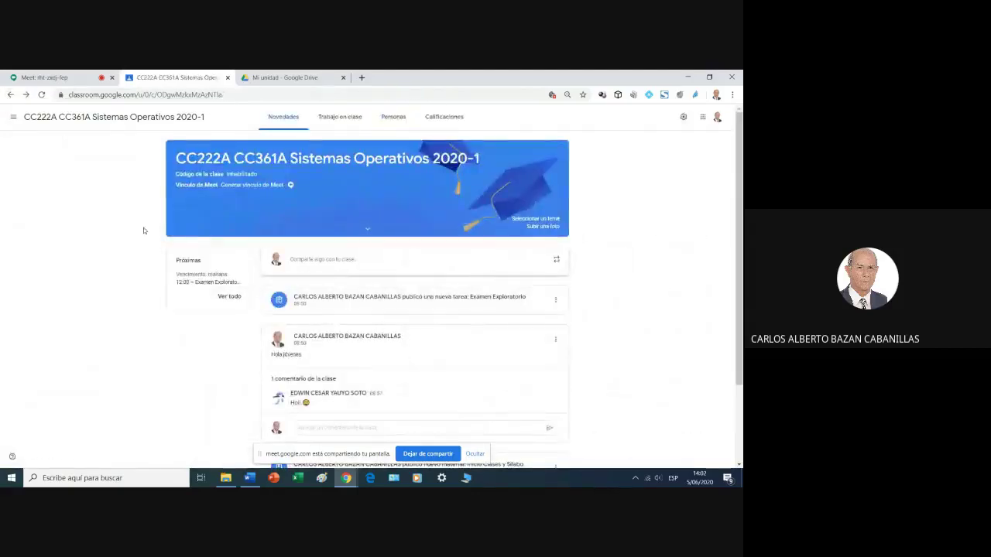
scroll(270, 314, down, 2)
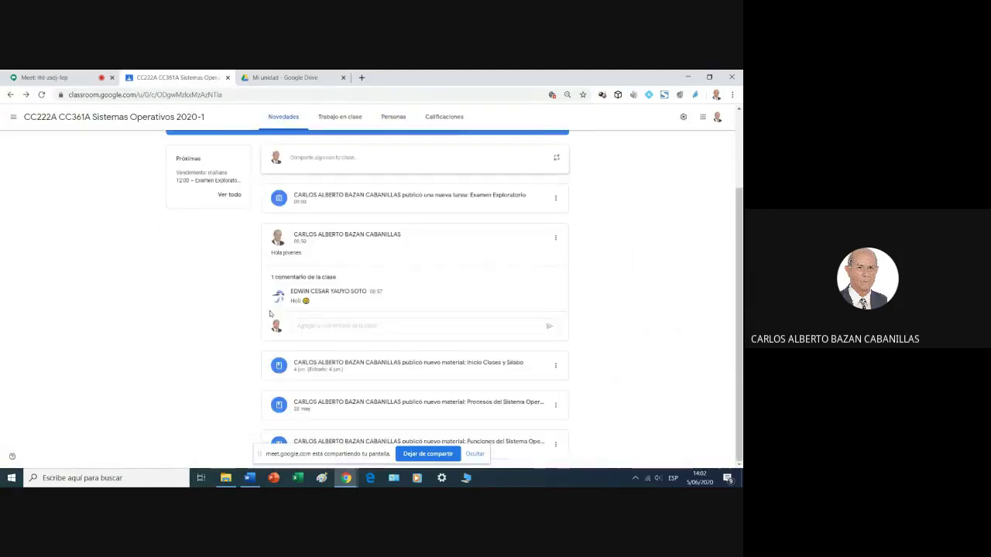
key(alt+Tab)
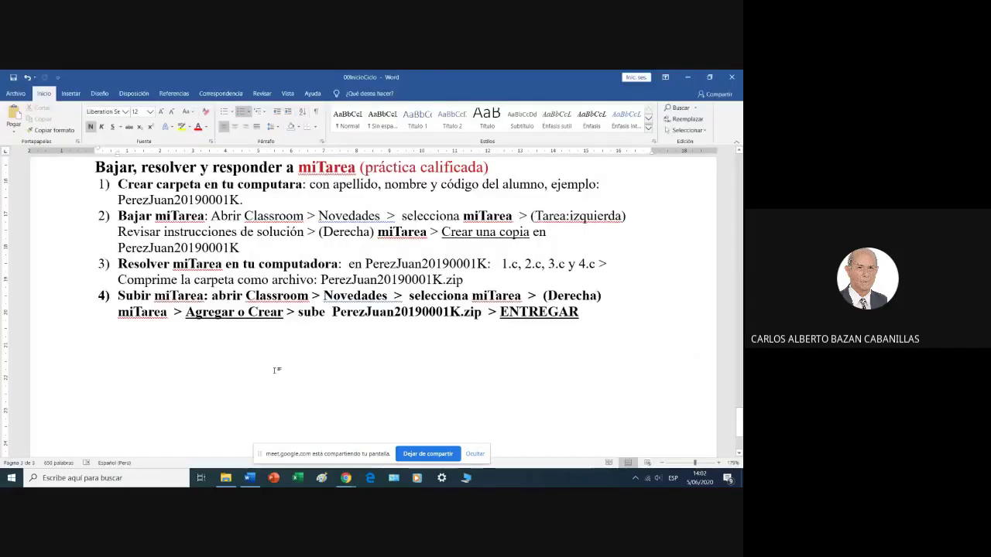
- Switch from Word to the Classroom classwork page, open the Inicio Clases y Sílabo material for editing to review its attachments, and close it without changes
scroll(190, 314, up, 3)
key(alt+Tab)
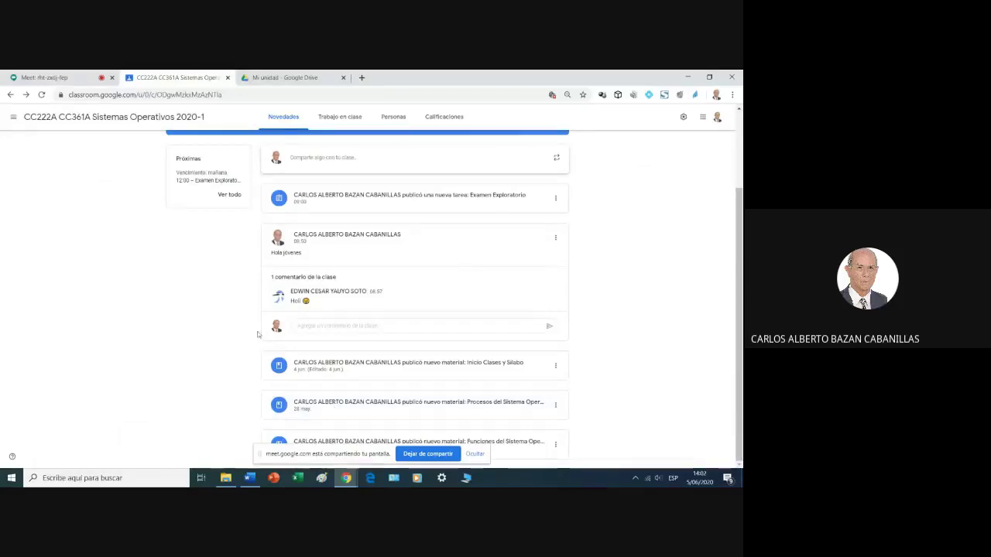
click(340, 117)
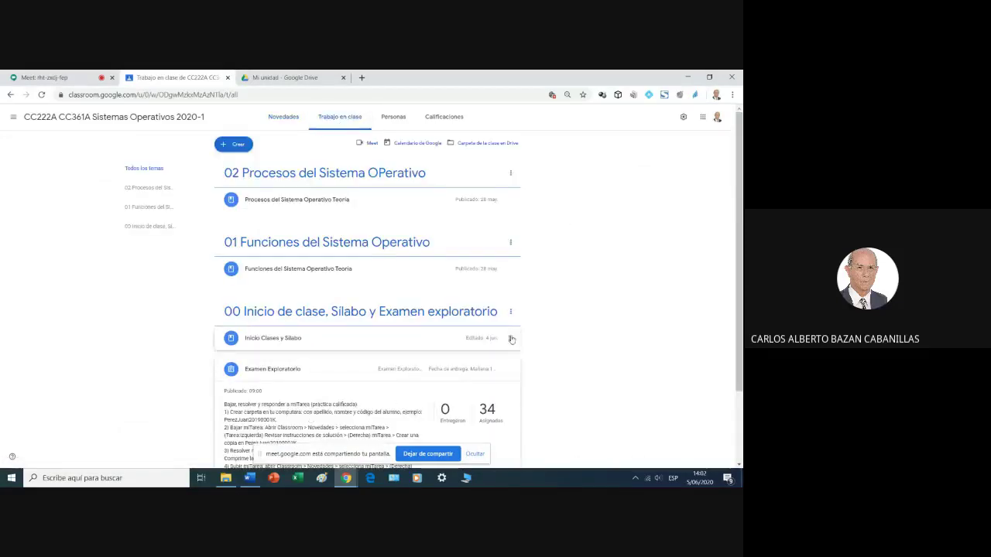
click(509, 338)
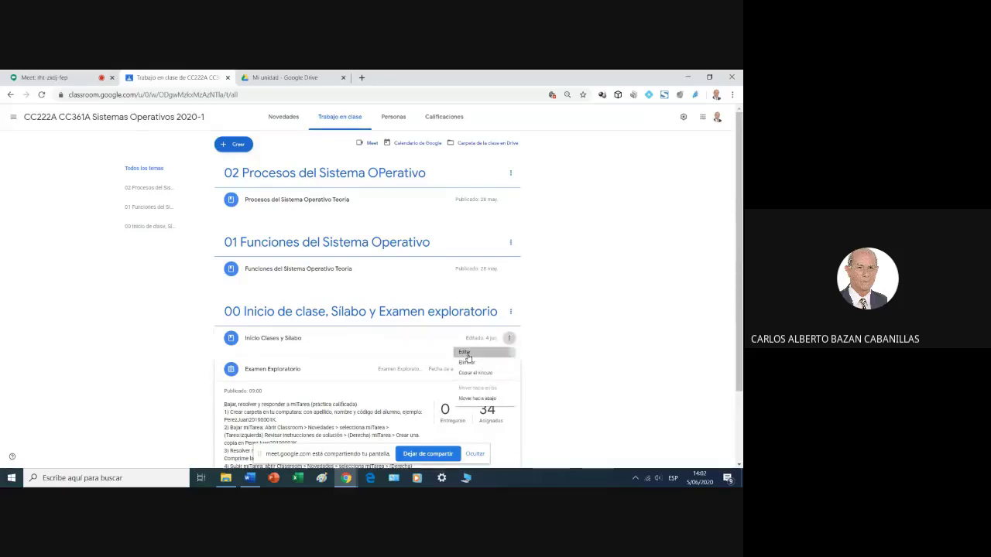
click(465, 352)
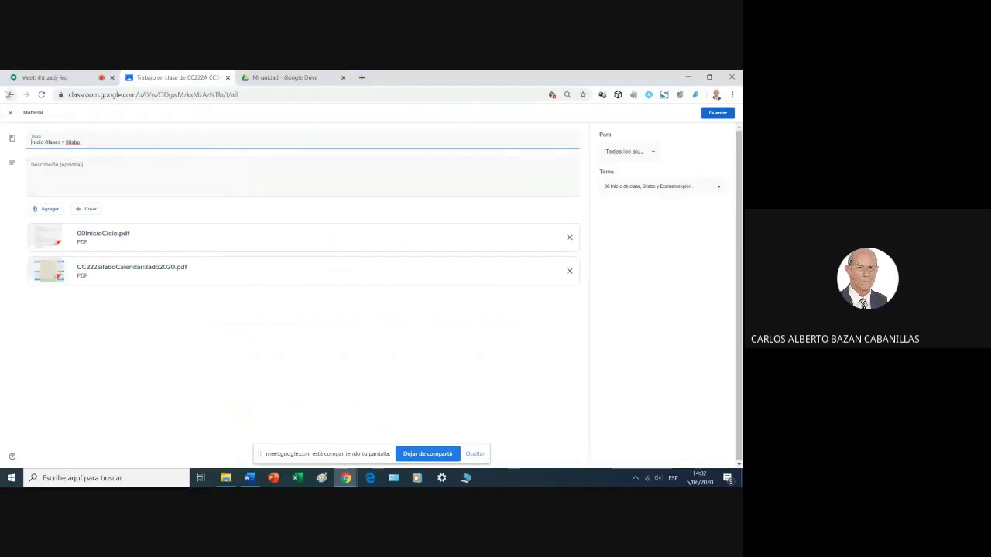
click(10, 112)
- Open the Examen Exploratorio assignment under topic 00 for editing
scroll(294, 378, down, 2)
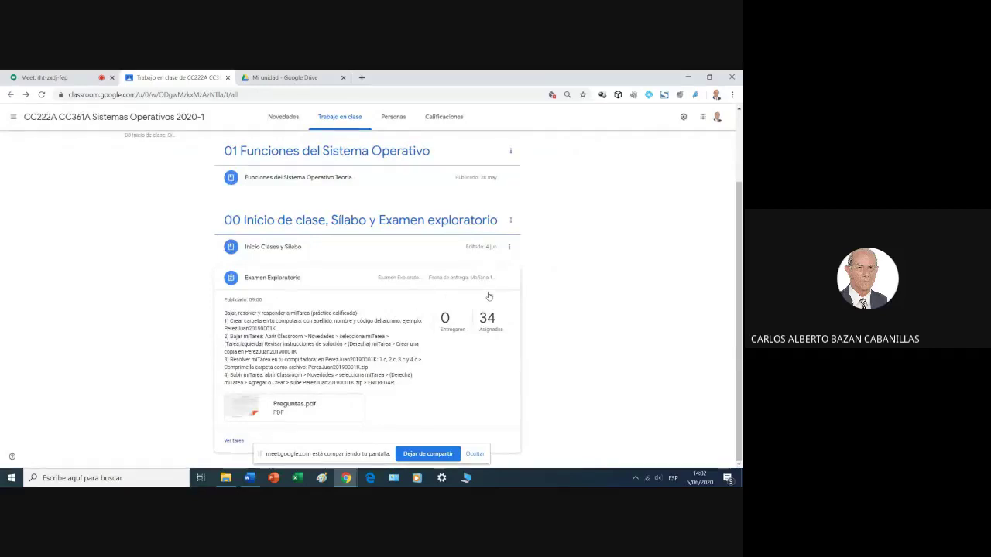
click(509, 278)
click(468, 293)
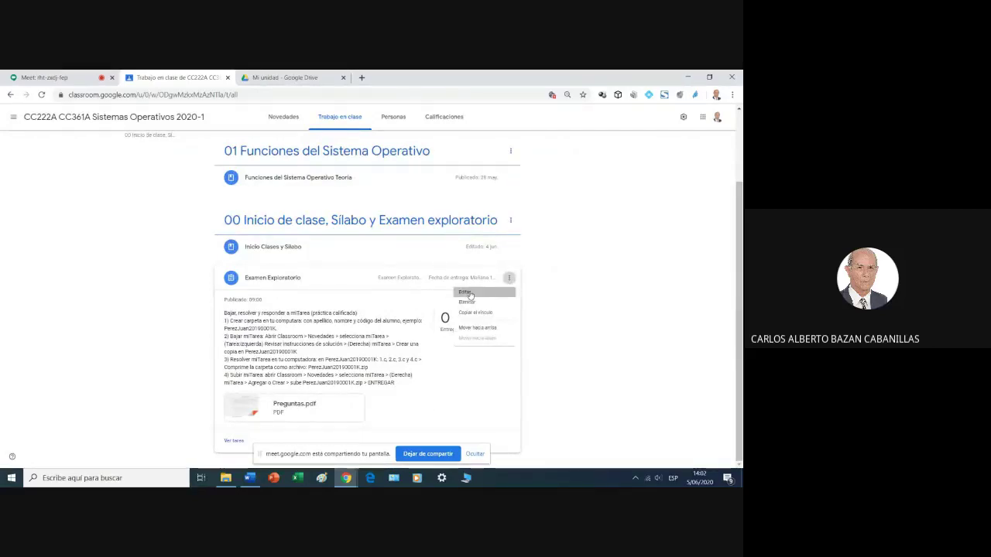